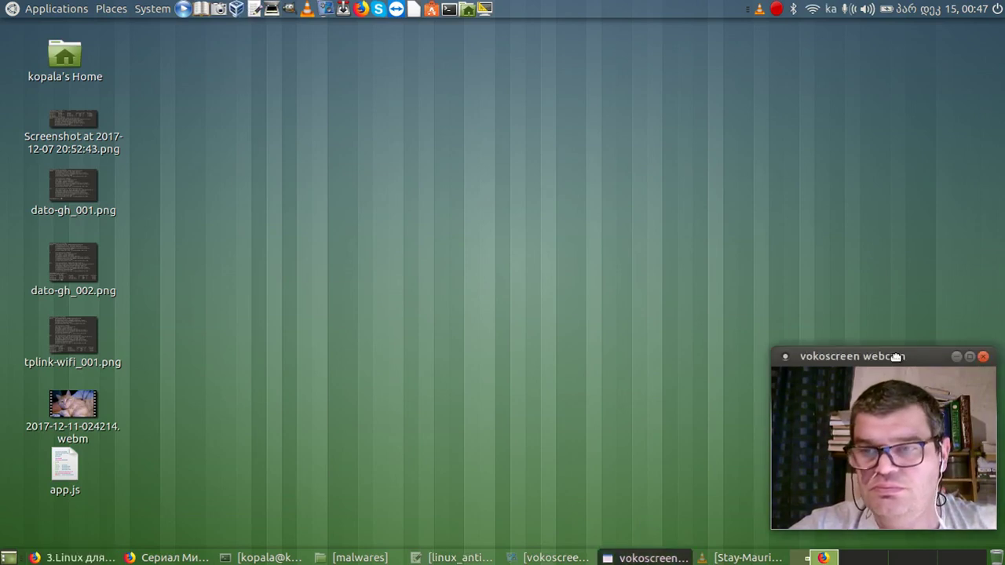
Drag a window slightly on the MATE desktop.
left_click_drag(897, 355, 904, 359)
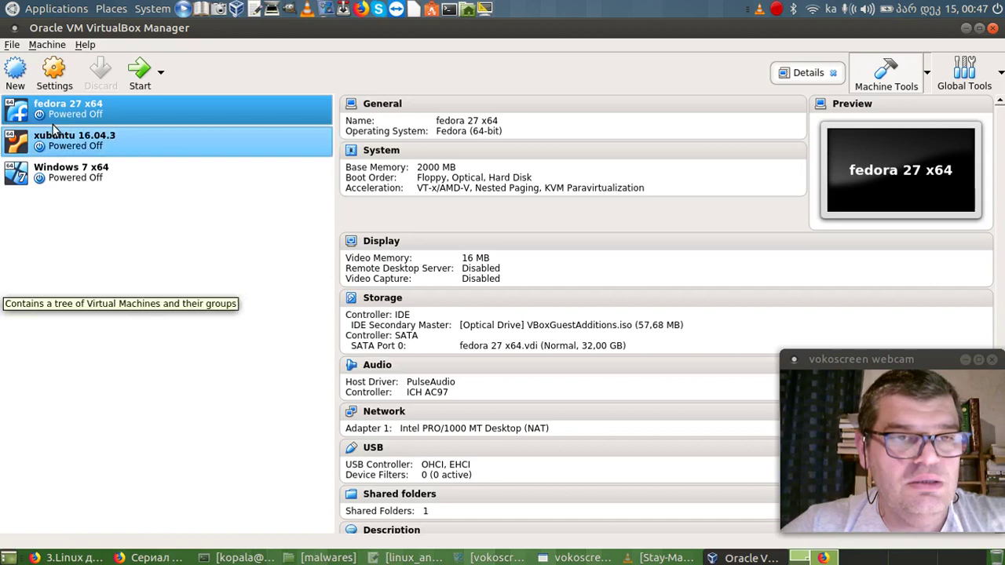
Start a new VM named 'CentOS minimal x64', type Linux, version Red Hat (64-bit).
left_click(12, 45)
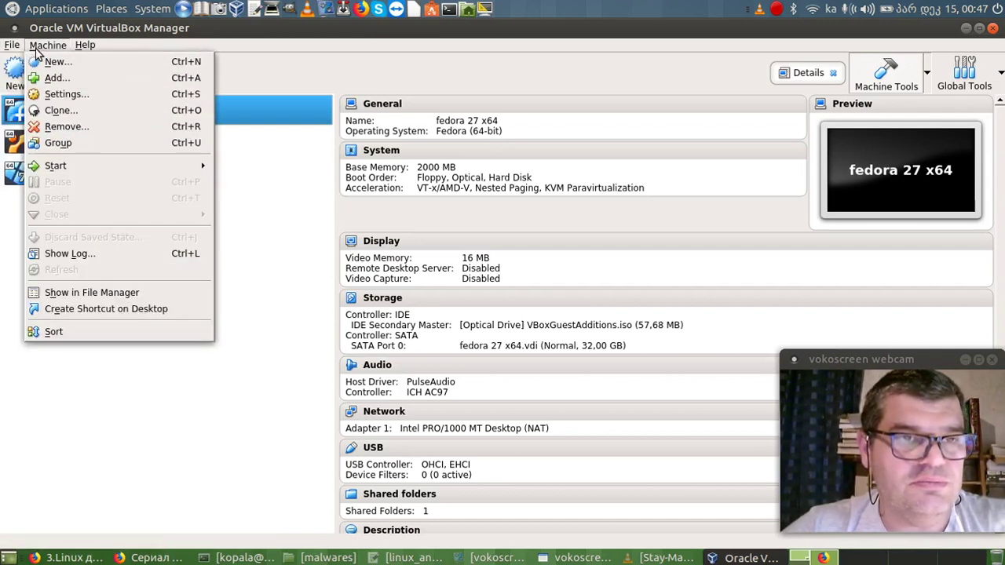
left_click(233, 275)
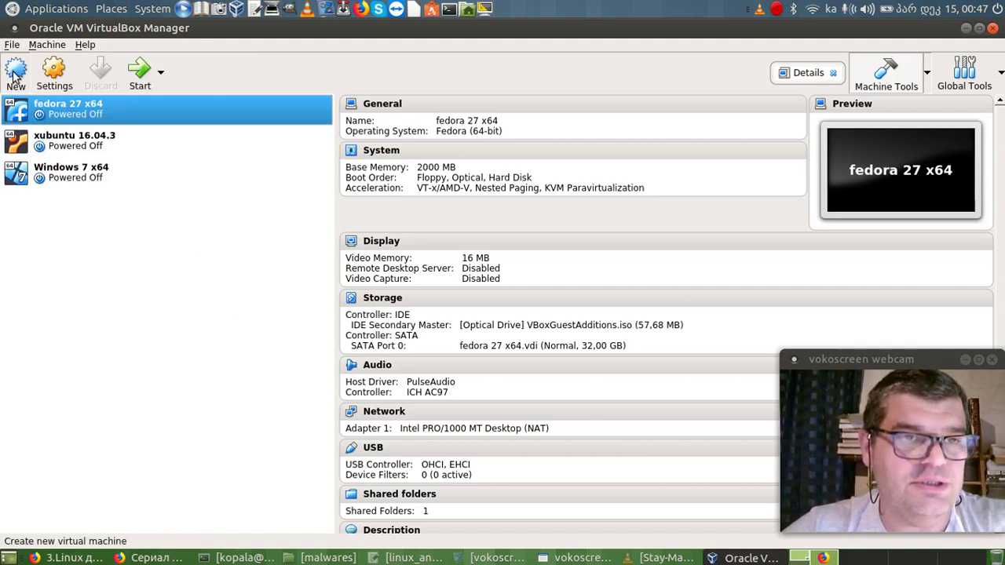
left_click(15, 70)
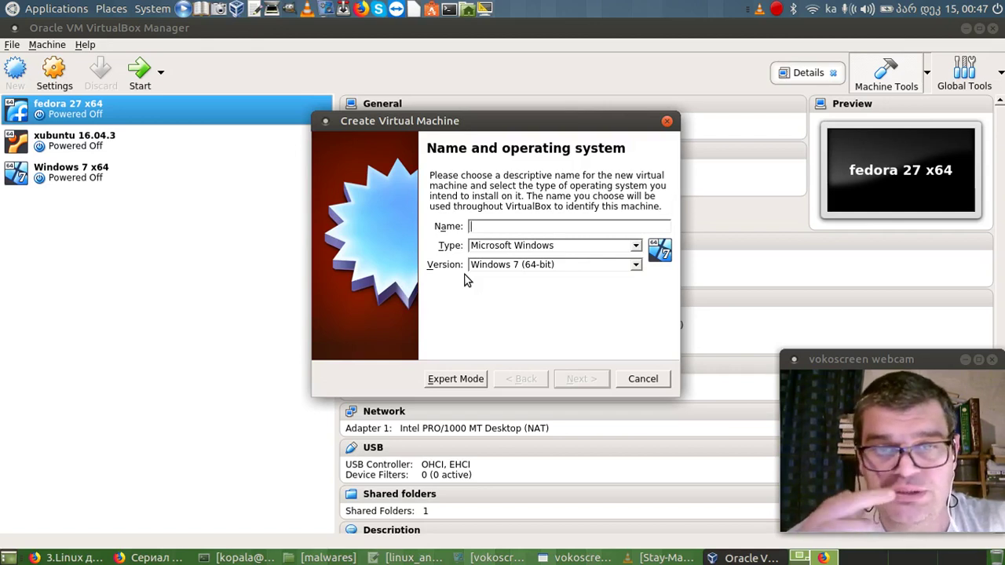
type("C")
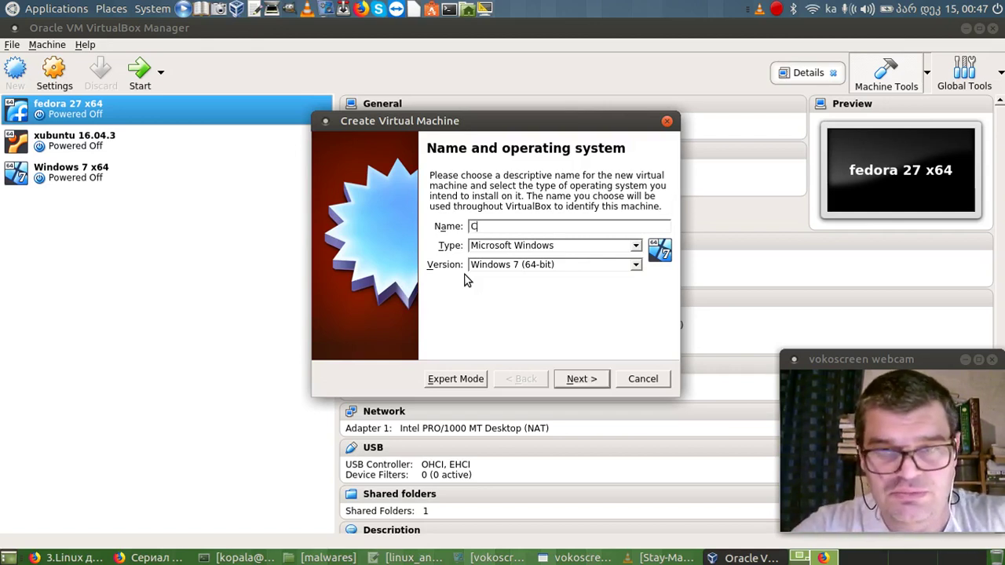
key("BackSpace")
key("BackSpace")
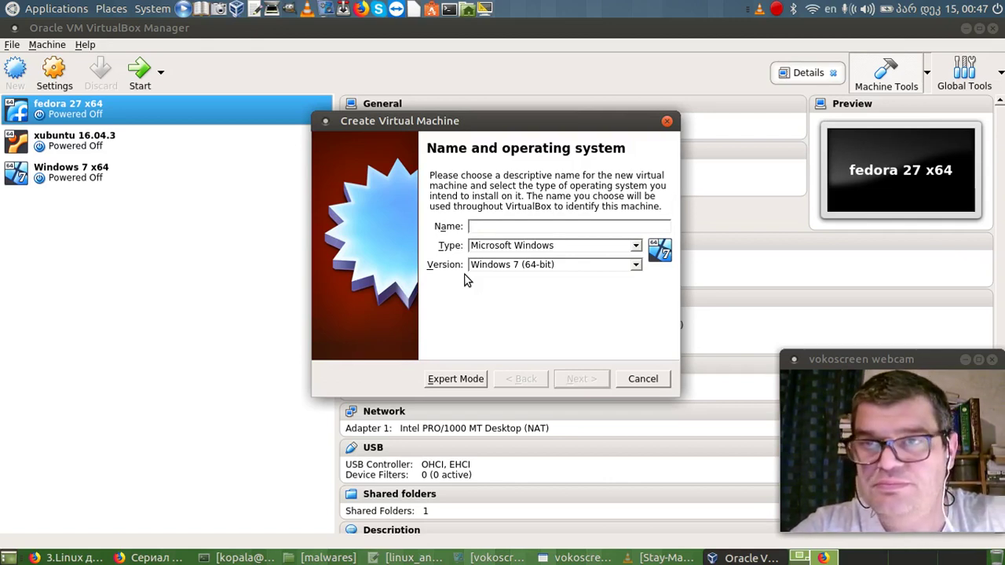
type("CentOS minimal x64")
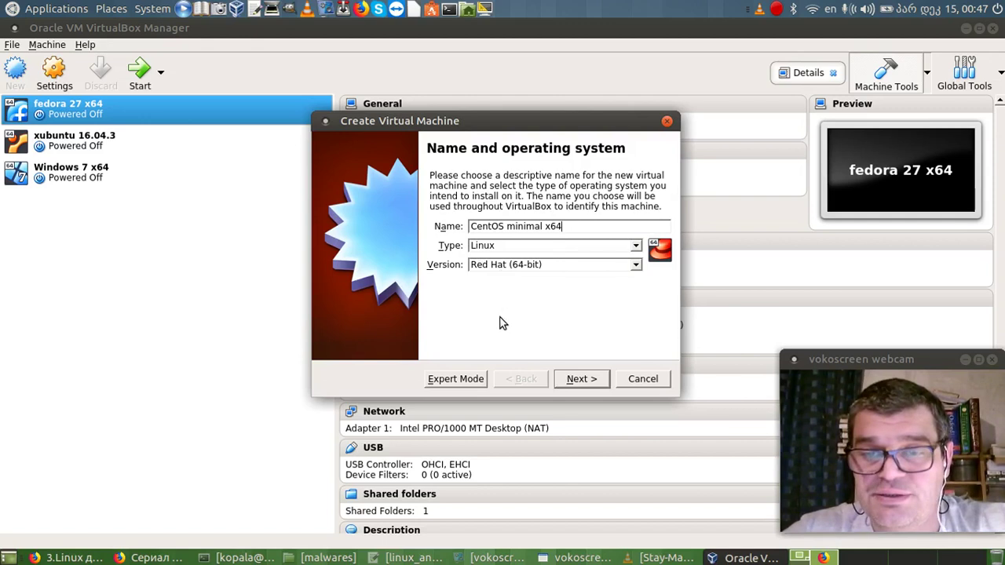
left_click(594, 380)
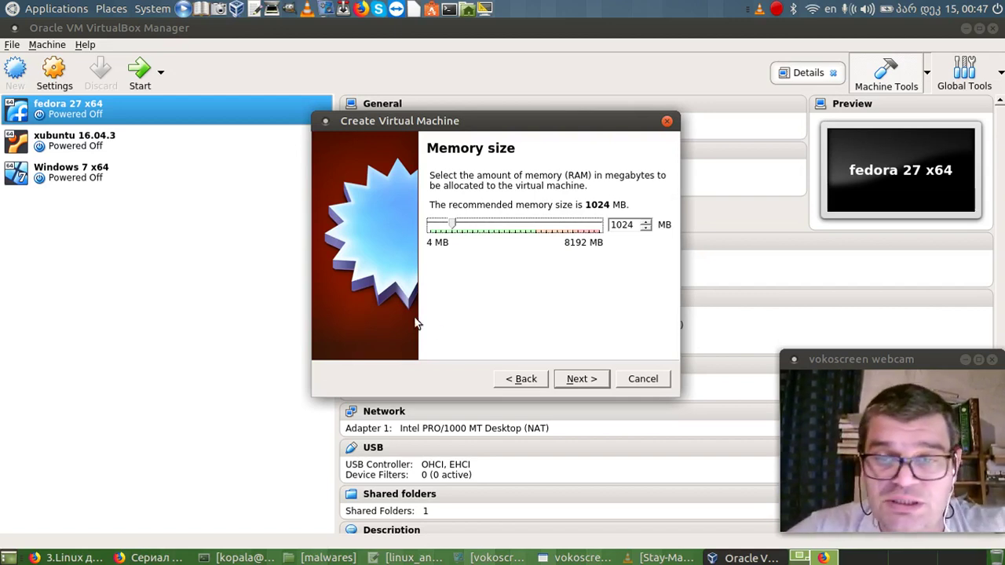
Finish the VM with 1024 MB memory and a new 20 GB VDI disk, then launch Firefox.
left_click(574, 381)
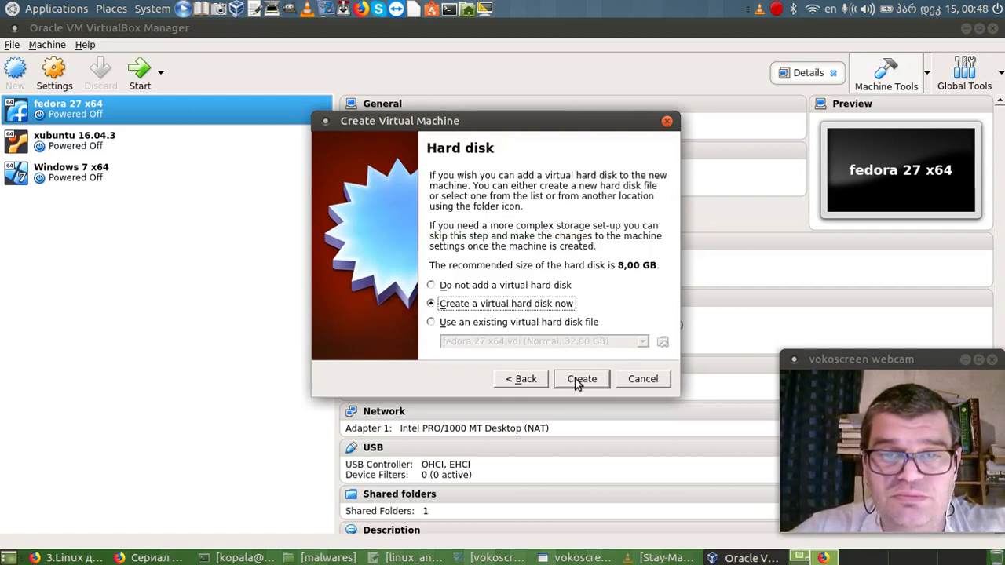
left_click(578, 381)
left_click(597, 382)
left_click(603, 382)
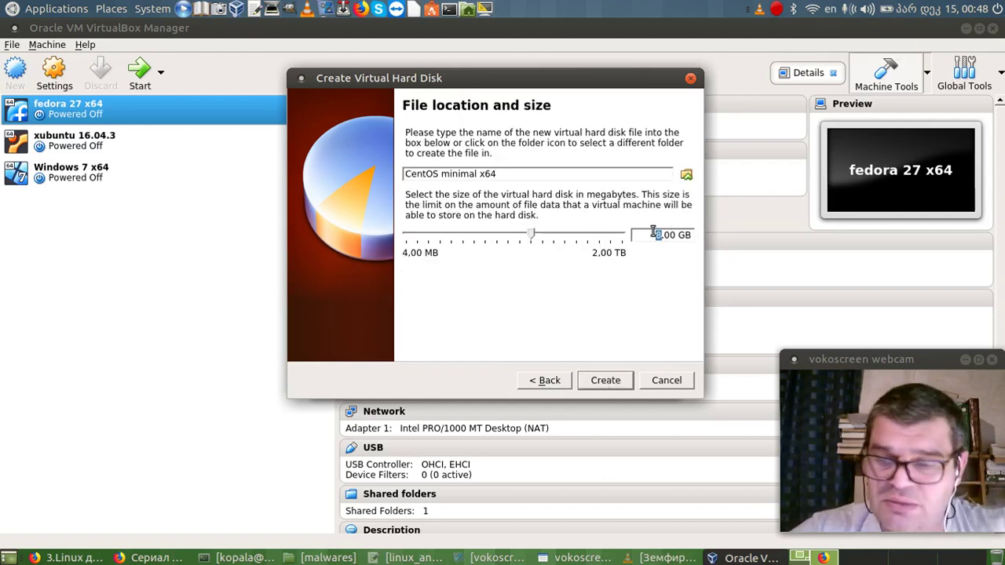
type("20")
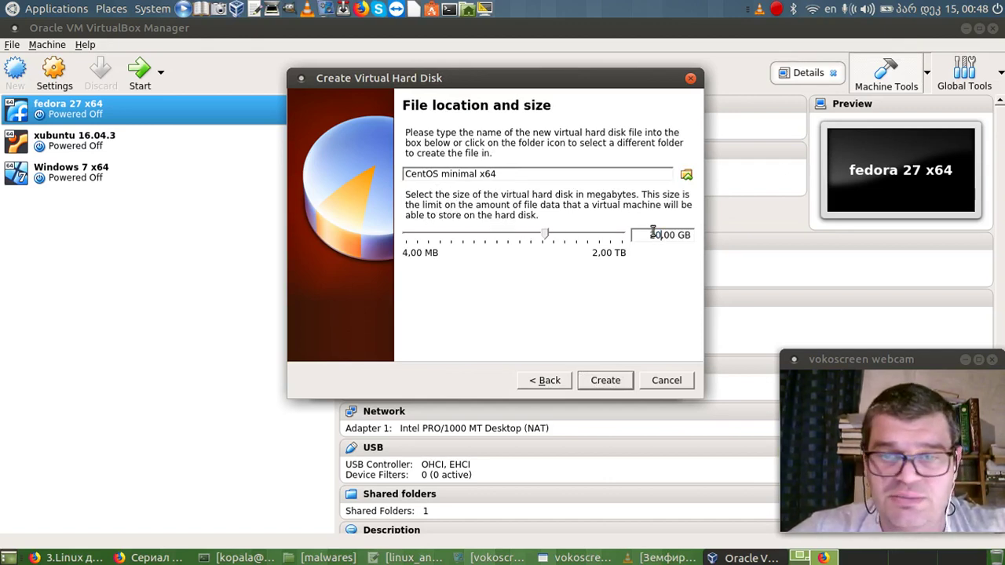
left_click(607, 382)
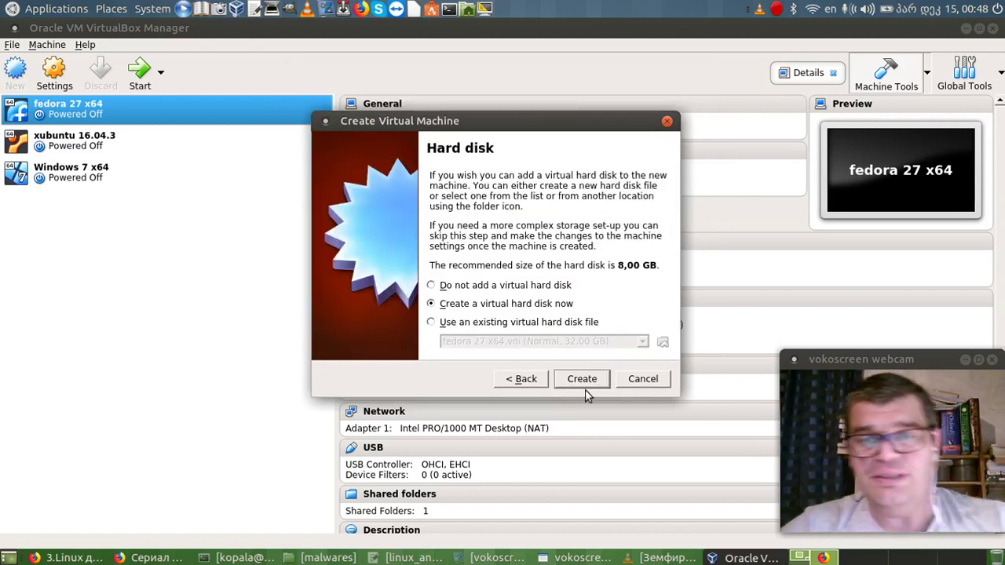
left_click(583, 379)
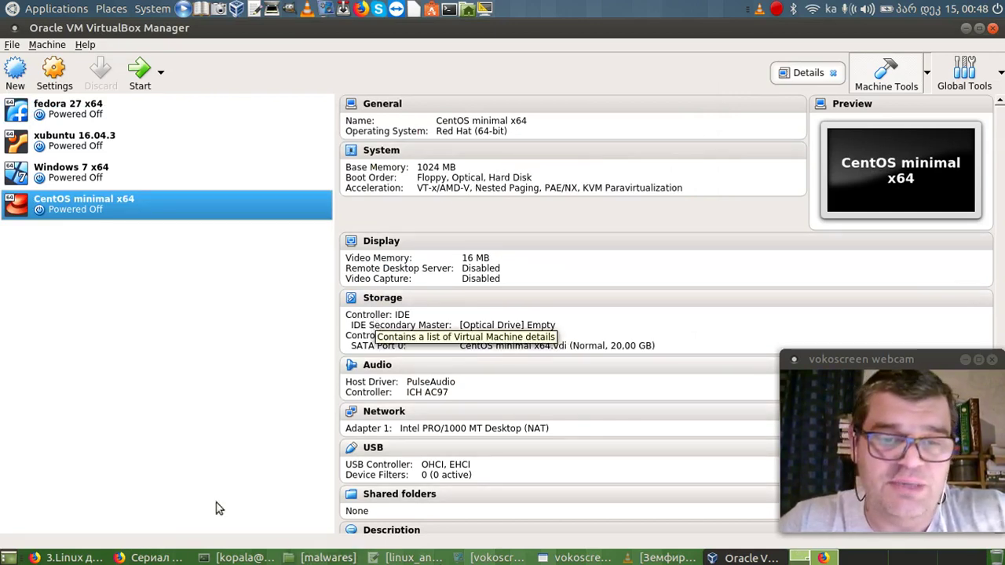
left_click(358, 9)
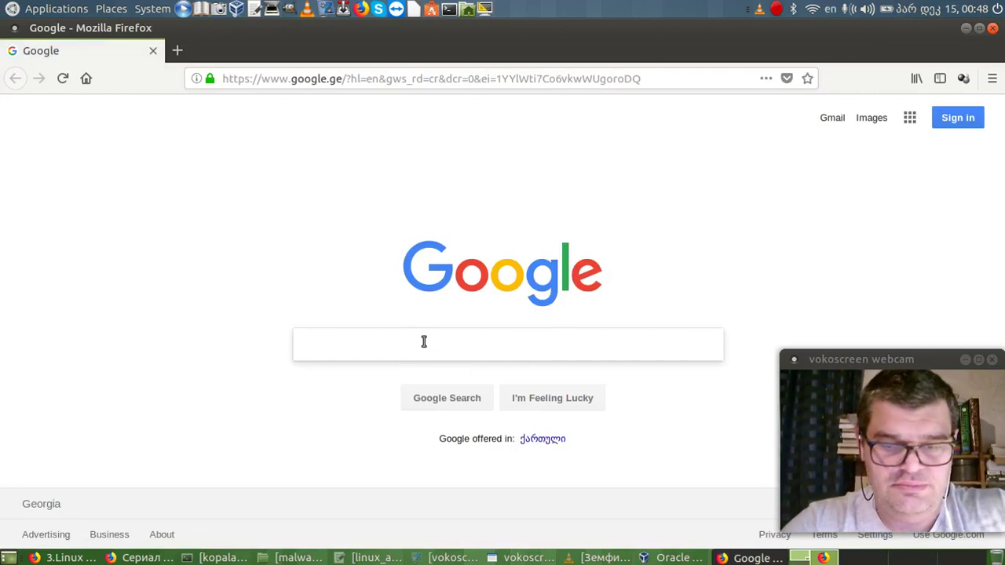
Search Google for 'centos' and request the Minimal ISO from the CentOS download page.
type("tos")
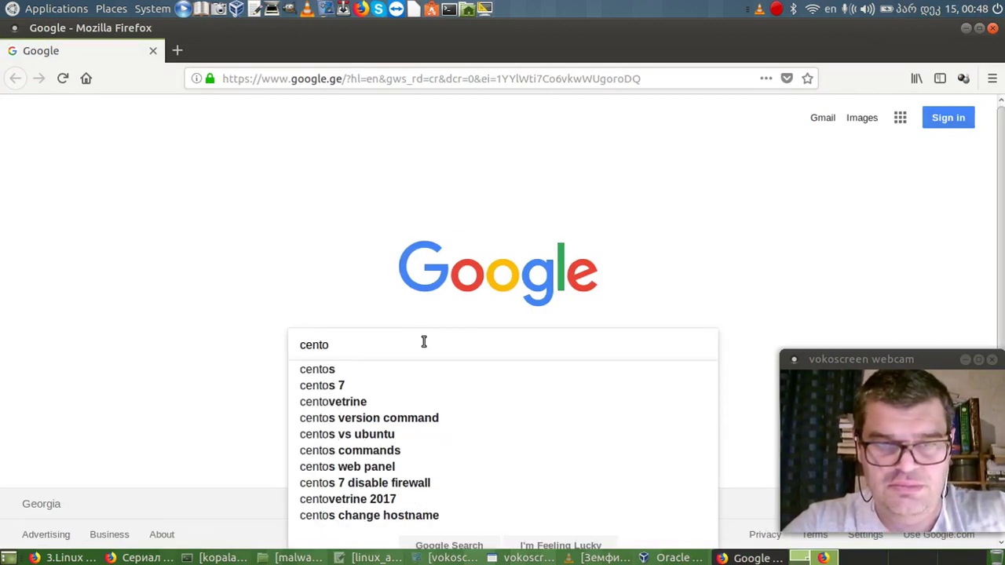
key("Return")
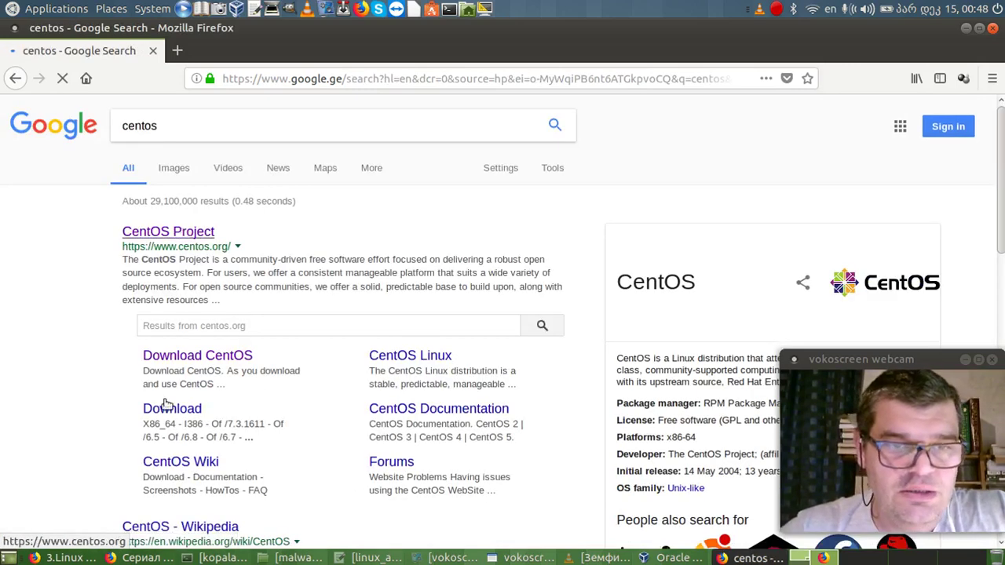
left_click(202, 358)
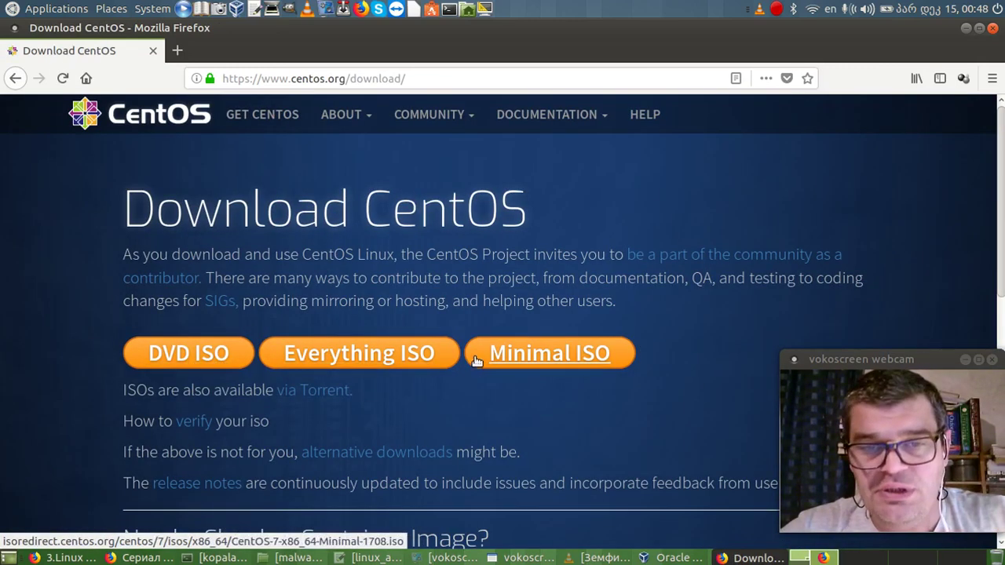
scroll(620, 355, "down", 4)
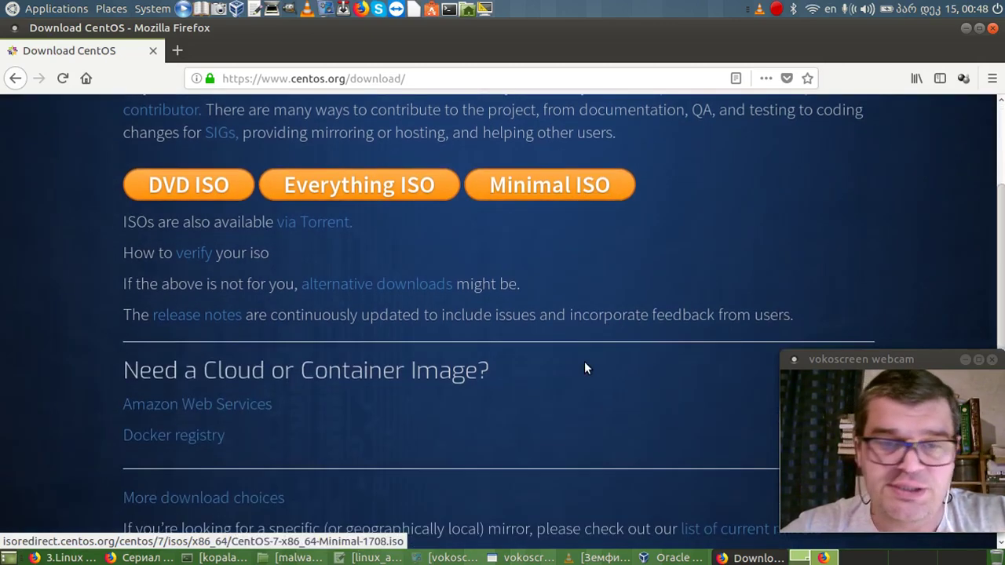
scroll(593, 322, "down", 4)
scroll(595, 320, "up", 4)
left_click(536, 276)
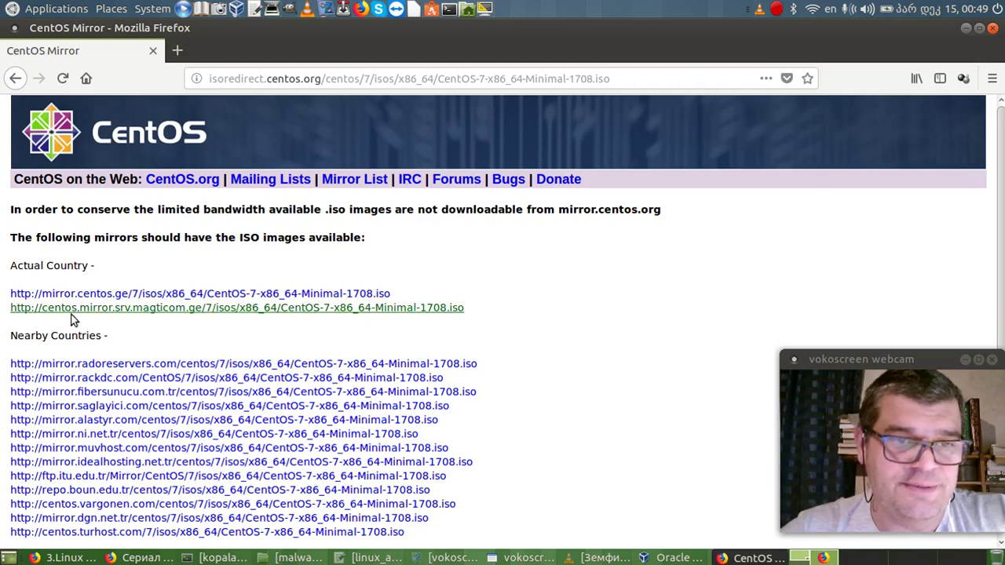
left_click(22, 84)
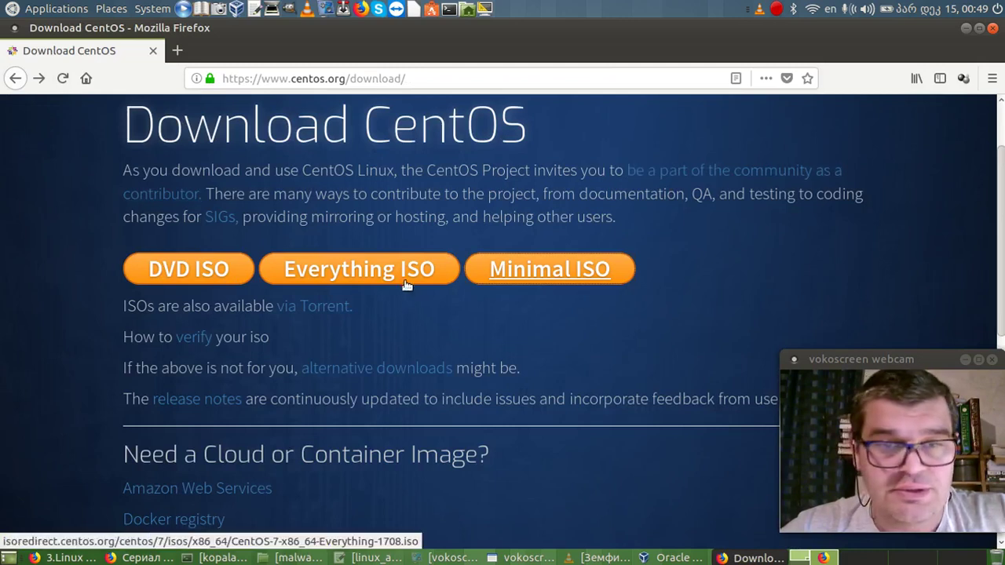
scroll(414, 295, "down", 3)
scroll(427, 295, "up", 2)
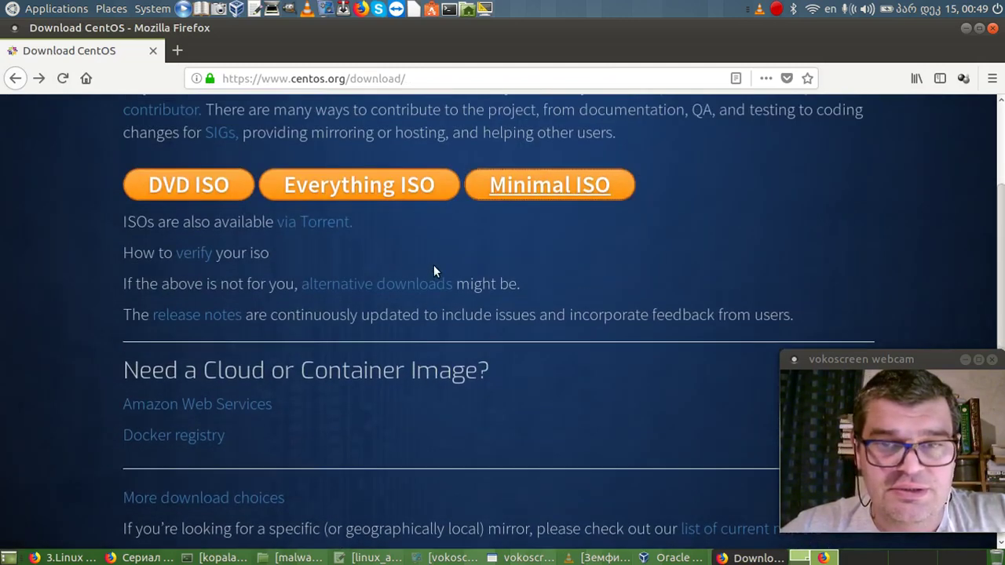
scroll(434, 270, "up", 1)
left_click(513, 227)
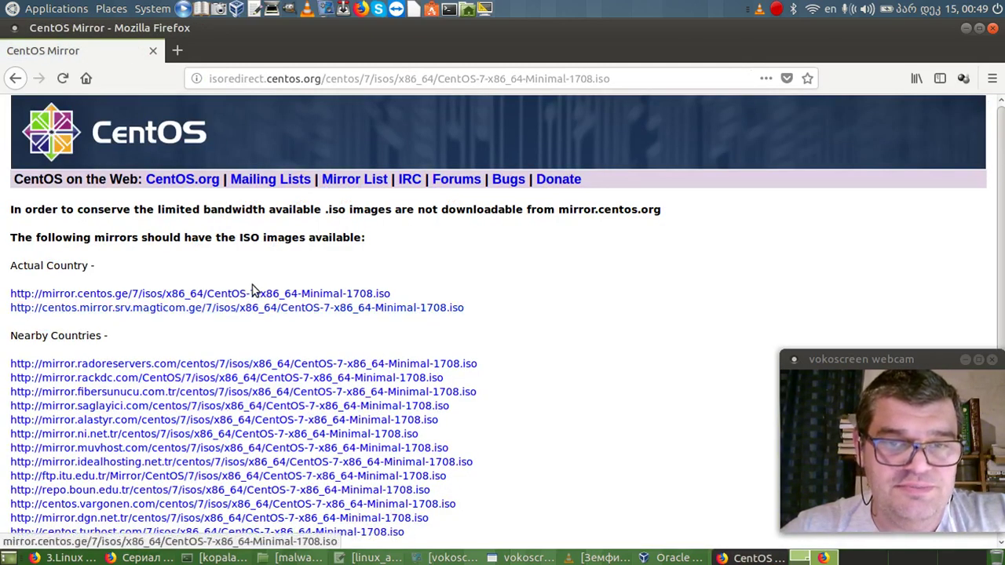
left_click(249, 293)
left_click(447, 310)
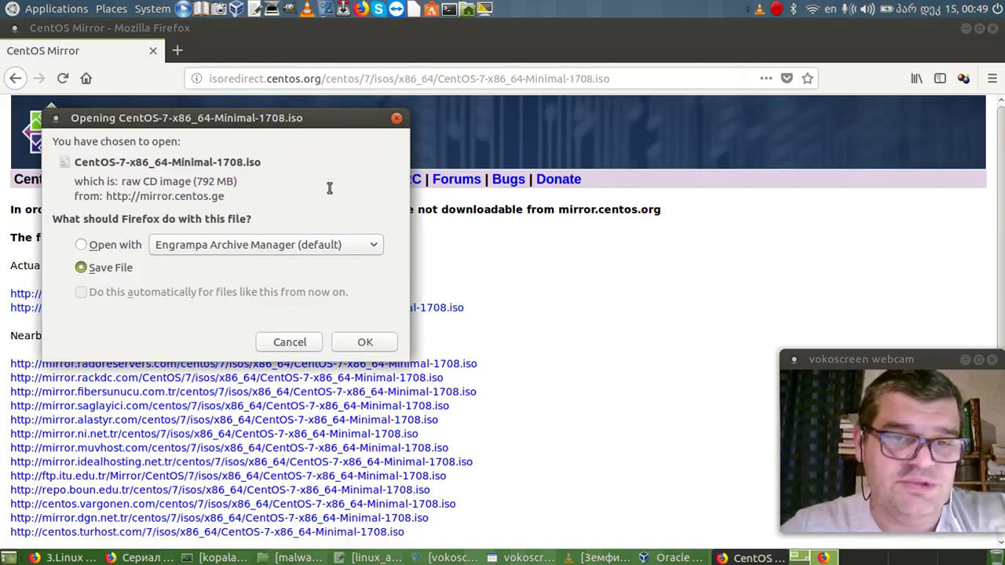
left_click(397, 119)
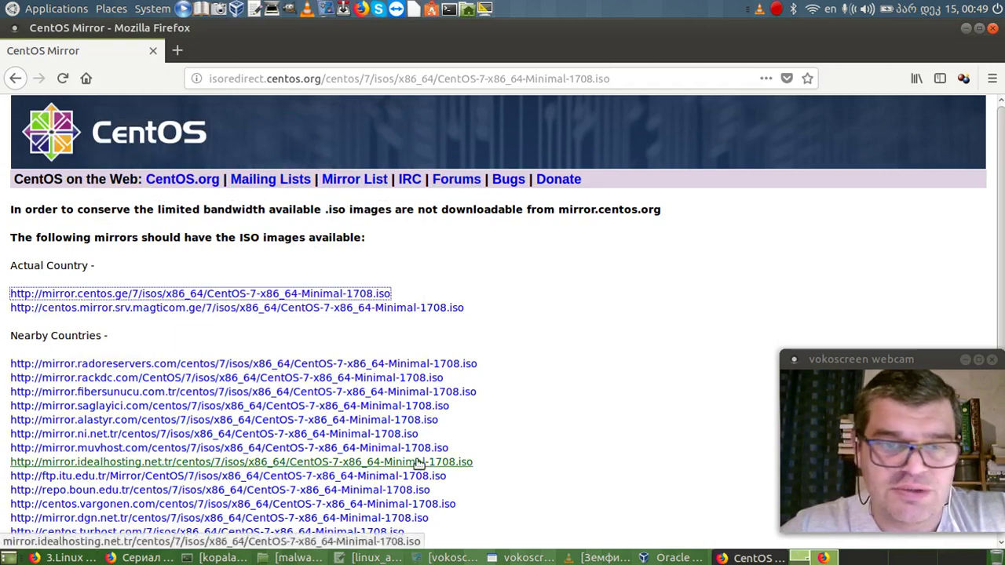
scroll(421, 464, "down", 3)
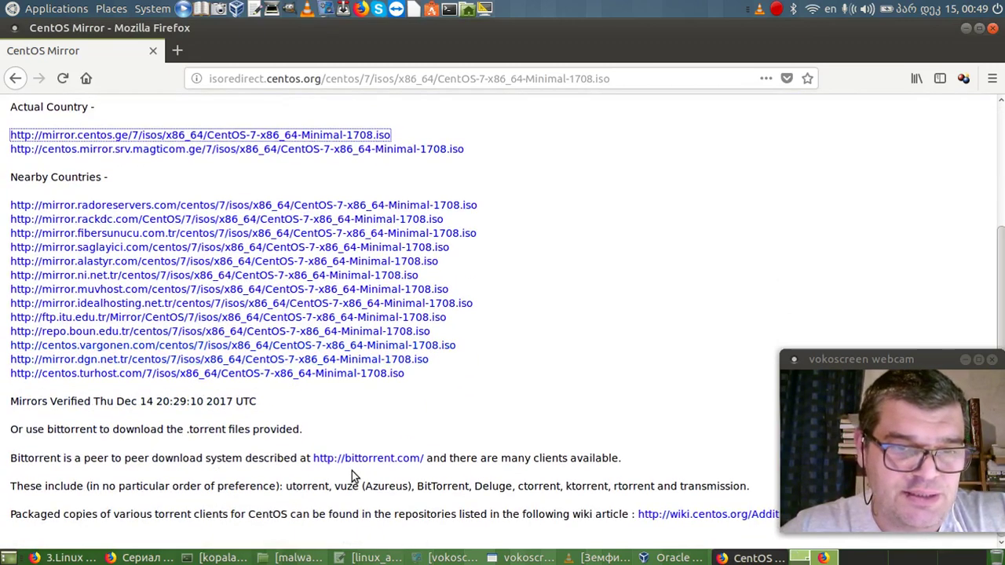
scroll(355, 467, "up", 4)
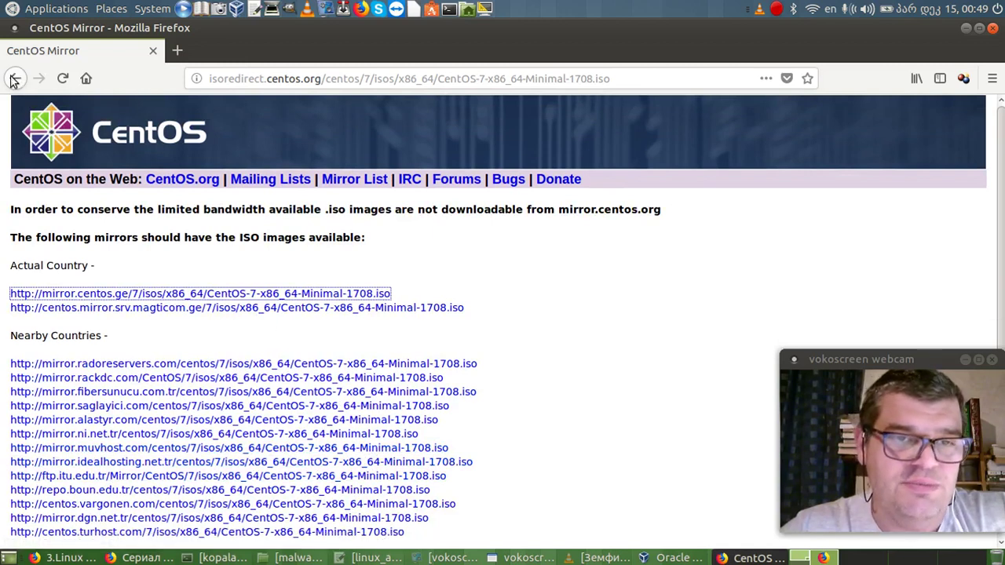
Attach CentOS-7-x86_64-Minimal-1708.iso to the VM's empty IDE optical drive in Storage settings.
left_click(967, 29)
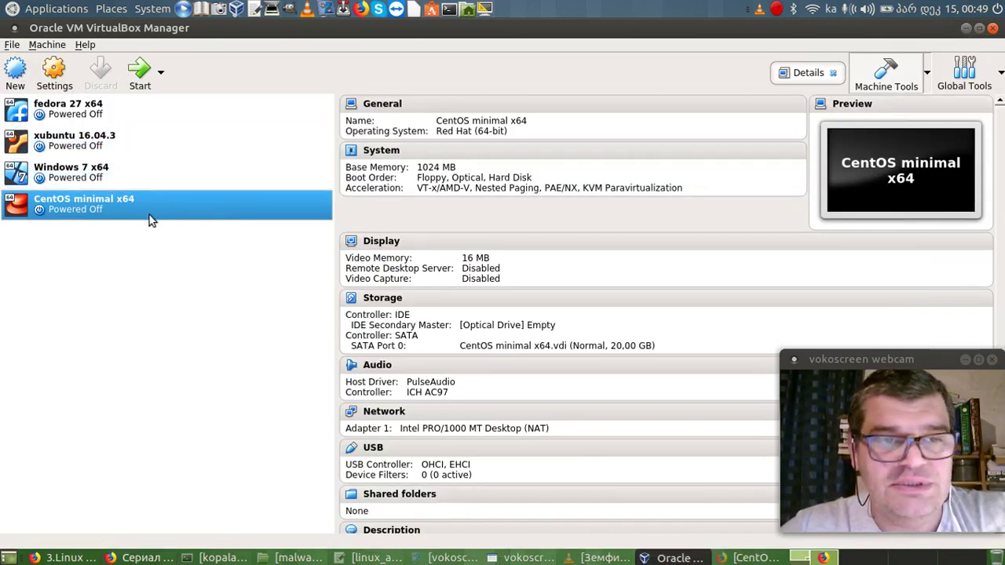
left_click(387, 110)
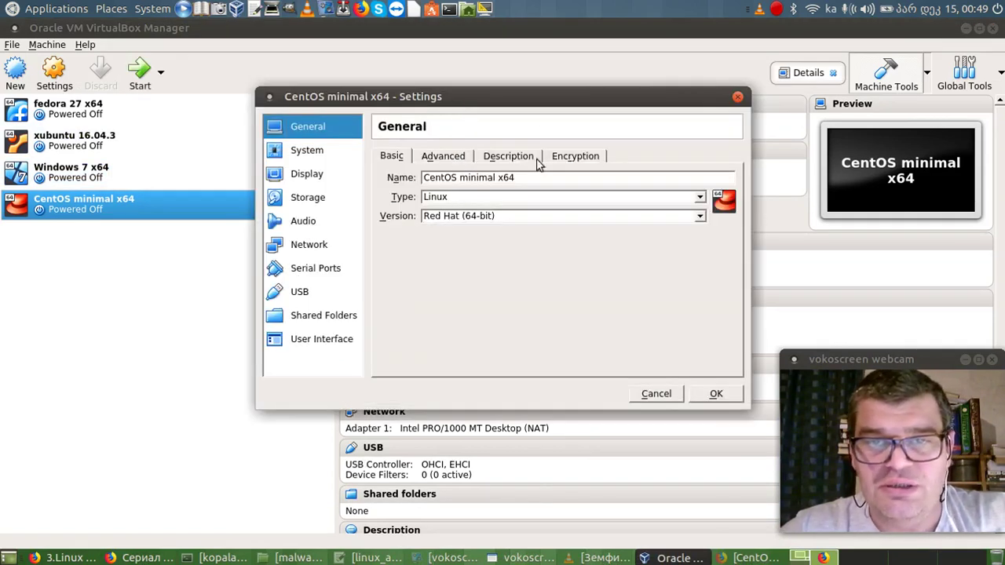
left_click(307, 151)
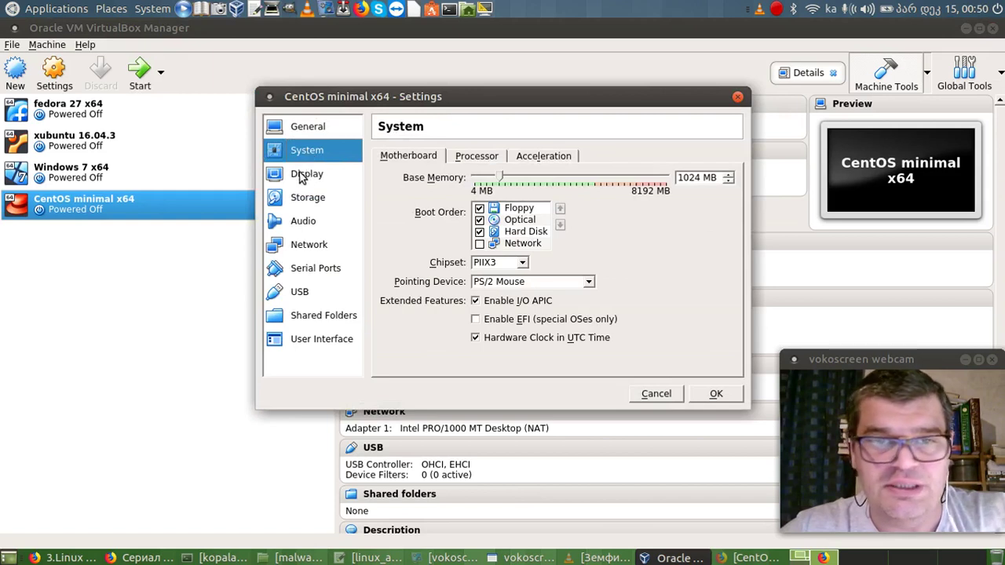
left_click(301, 176)
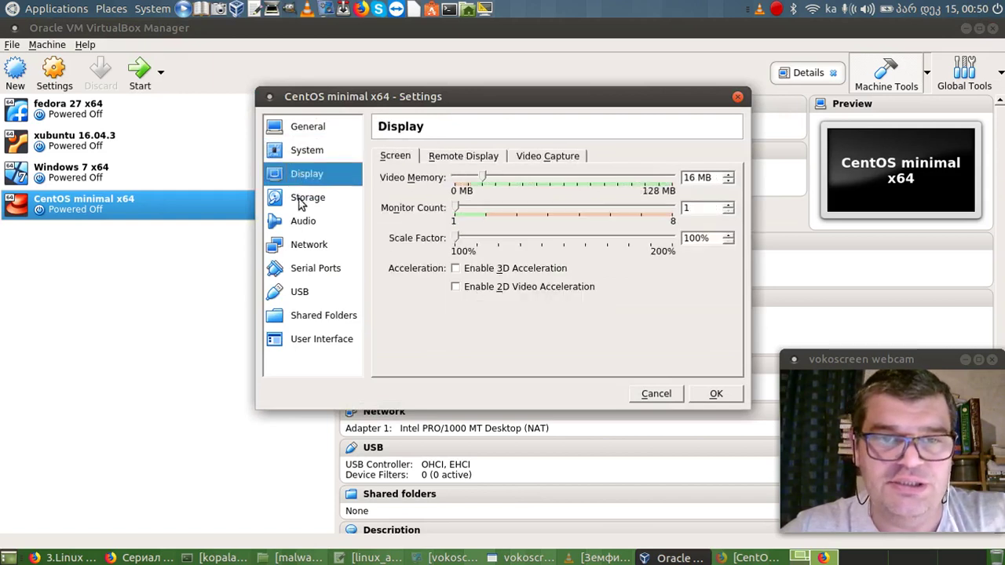
left_click(301, 200)
left_click(418, 193)
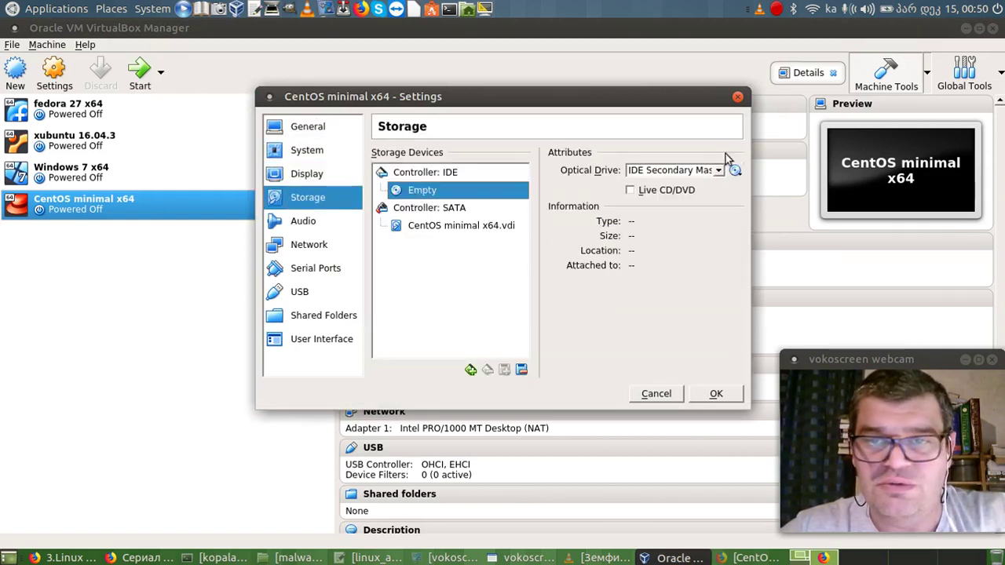
left_click(736, 172)
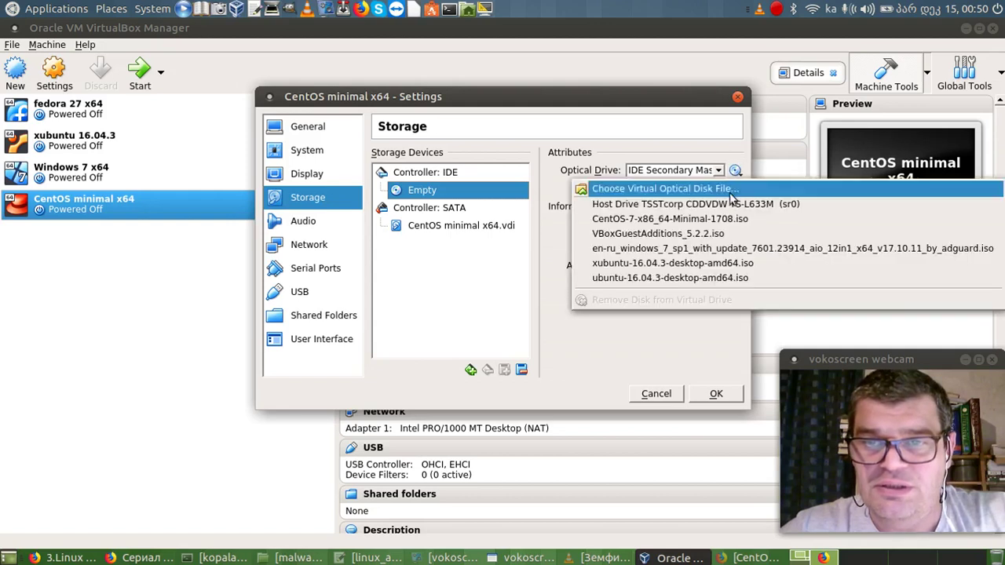
left_click(638, 175)
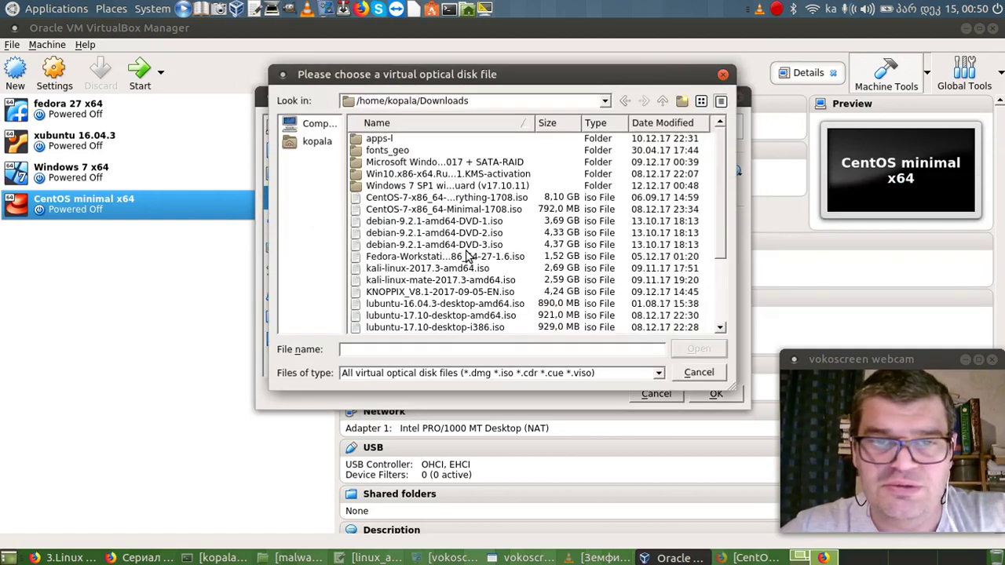
left_click(471, 210)
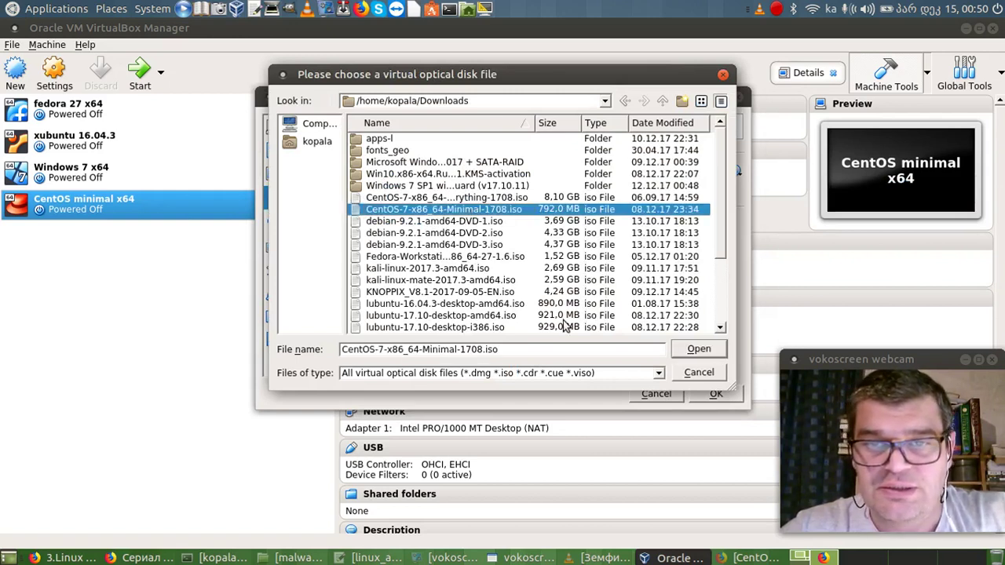
left_click(699, 349)
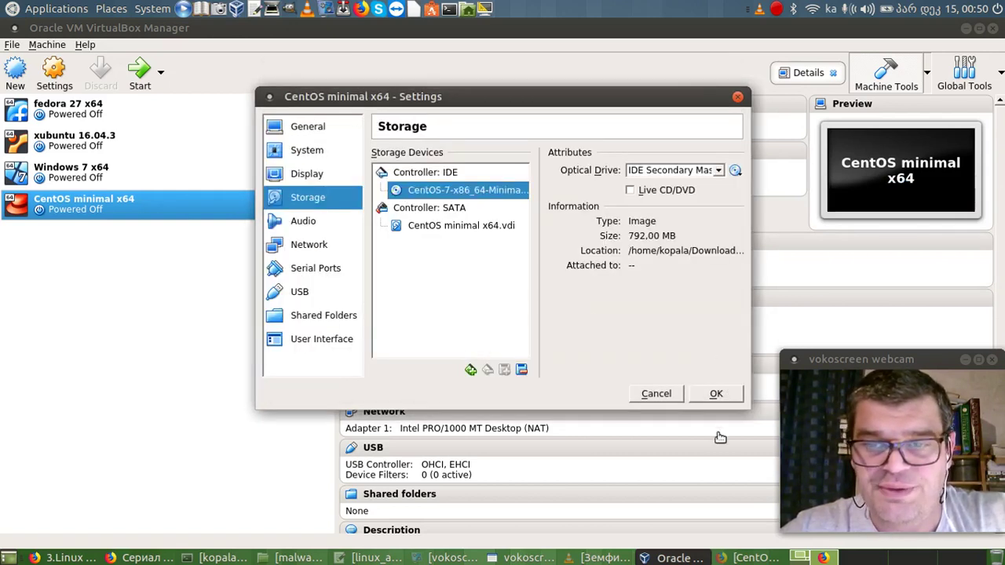
left_click(716, 394)
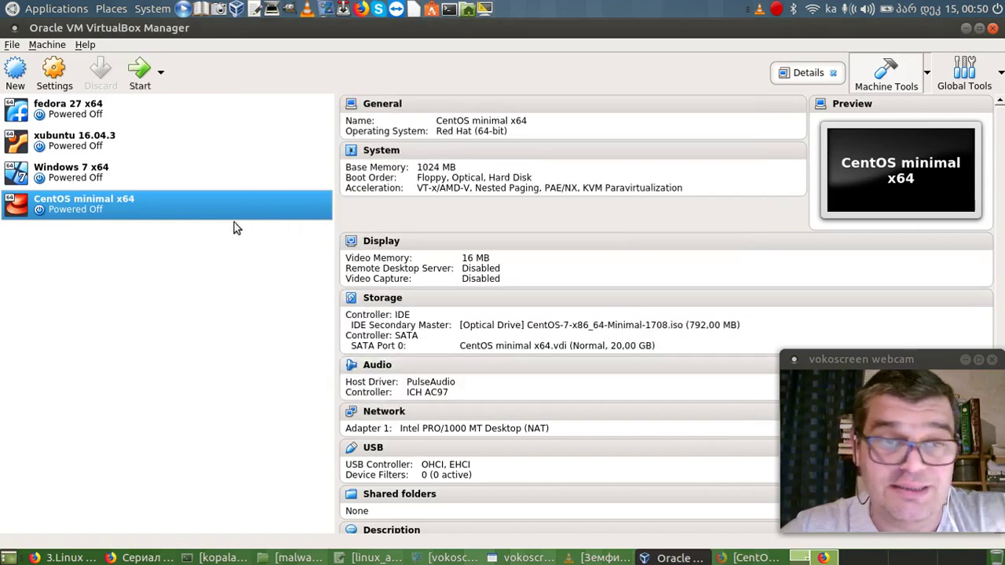
Change the VM's network adapter from NAT to Bridged Adapter on wlo1 and save.
left_click(54, 71)
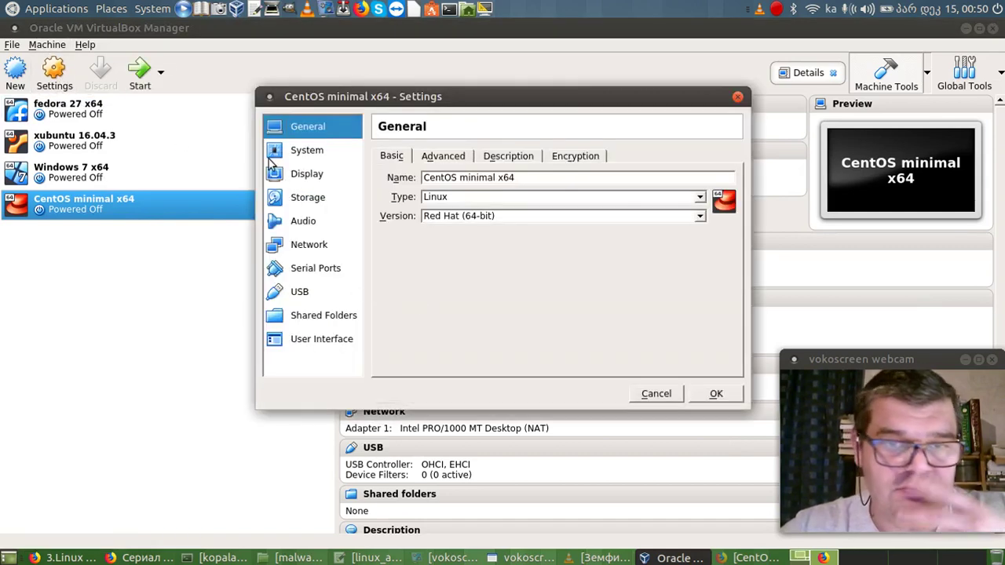
left_click(309, 245)
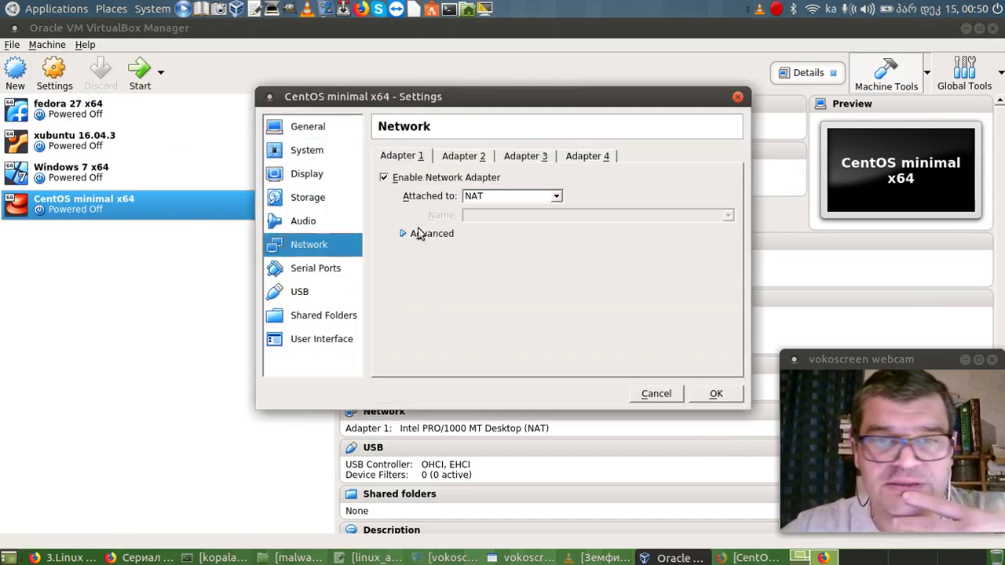
left_click(555, 198)
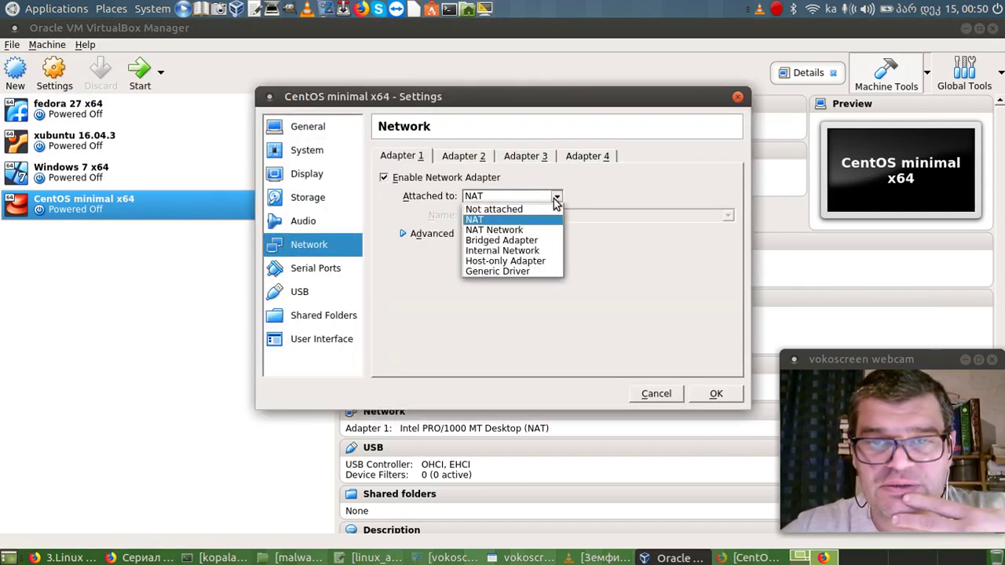
left_click(503, 242)
left_click(713, 394)
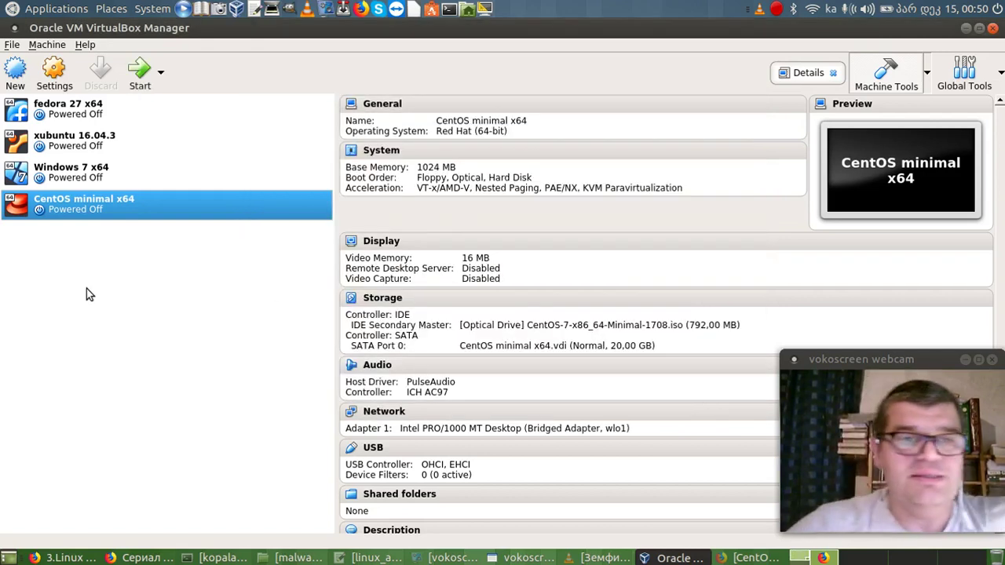
Start the VM in a maximized window, boot the CentOS 7 installer, and dismiss both notice bars.
left_click(138, 72)
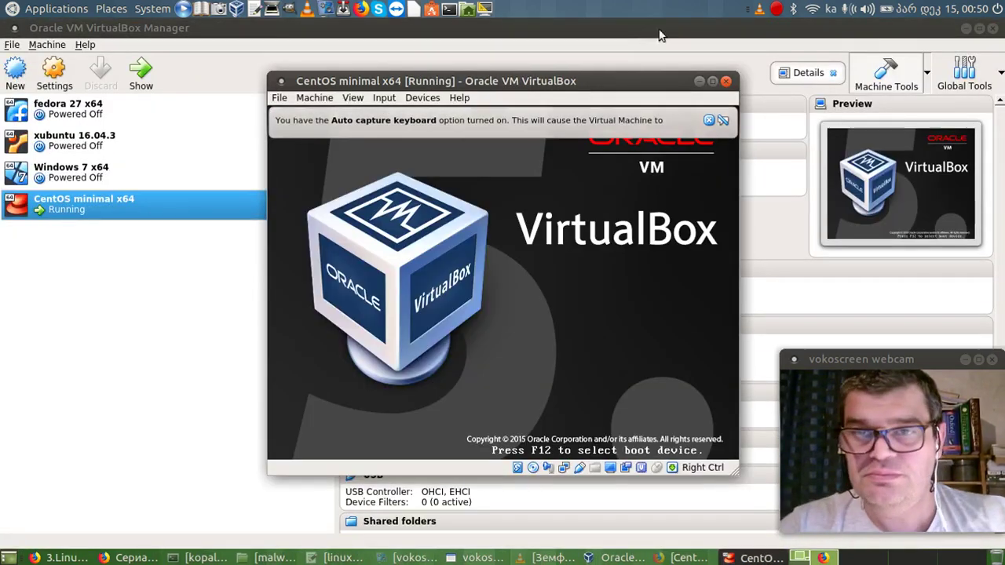
left_click(713, 81)
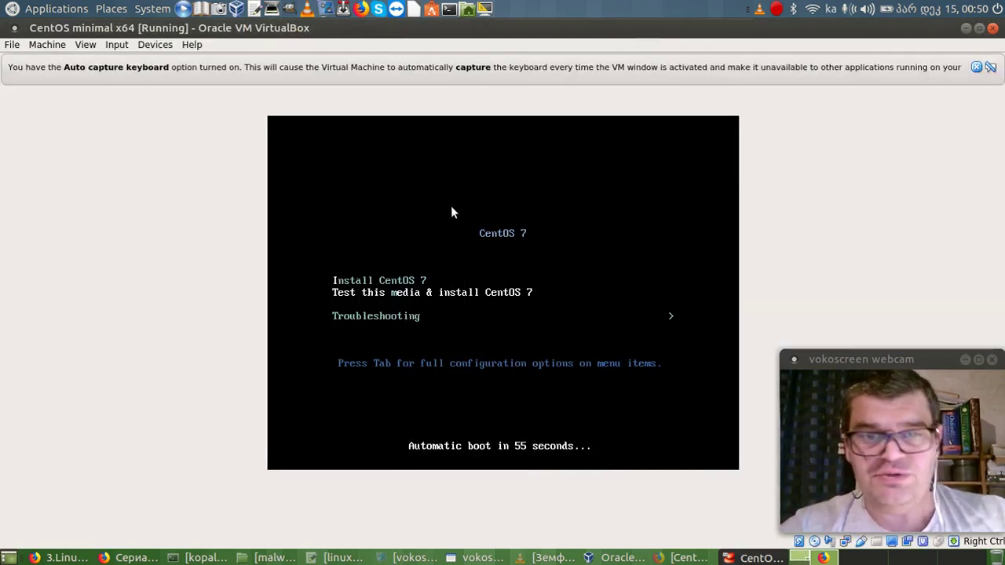
key("Return")
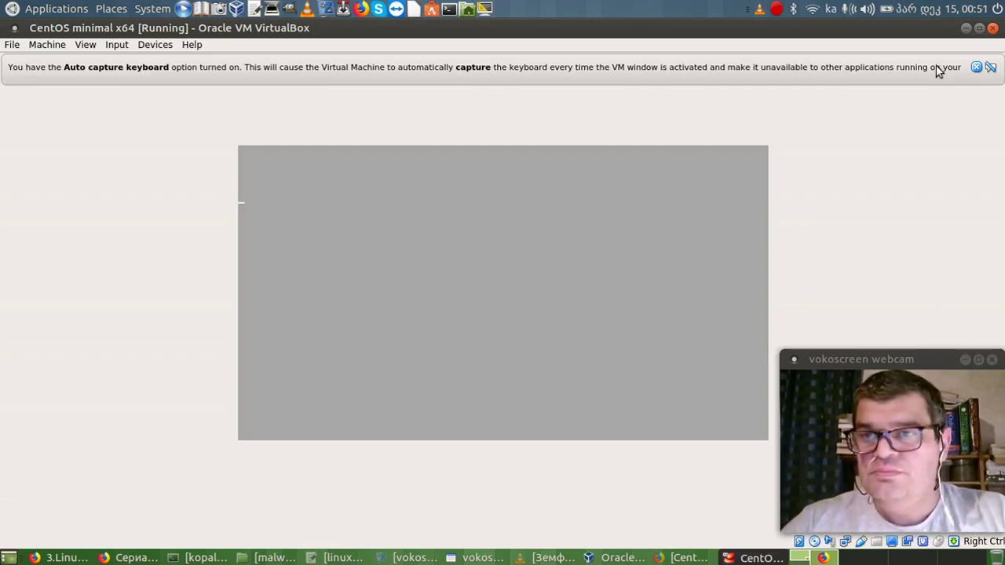
left_click(977, 68)
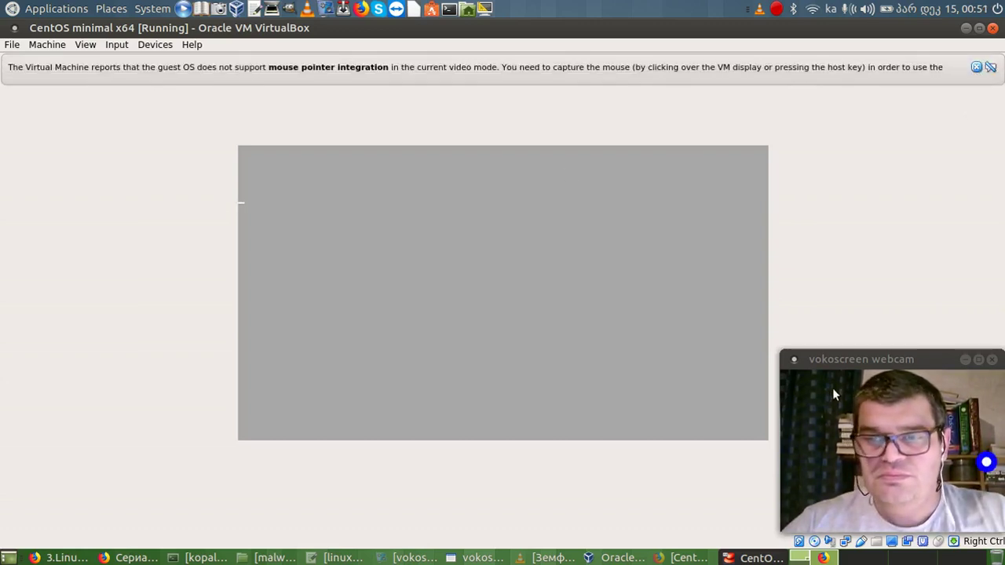
left_click(979, 70)
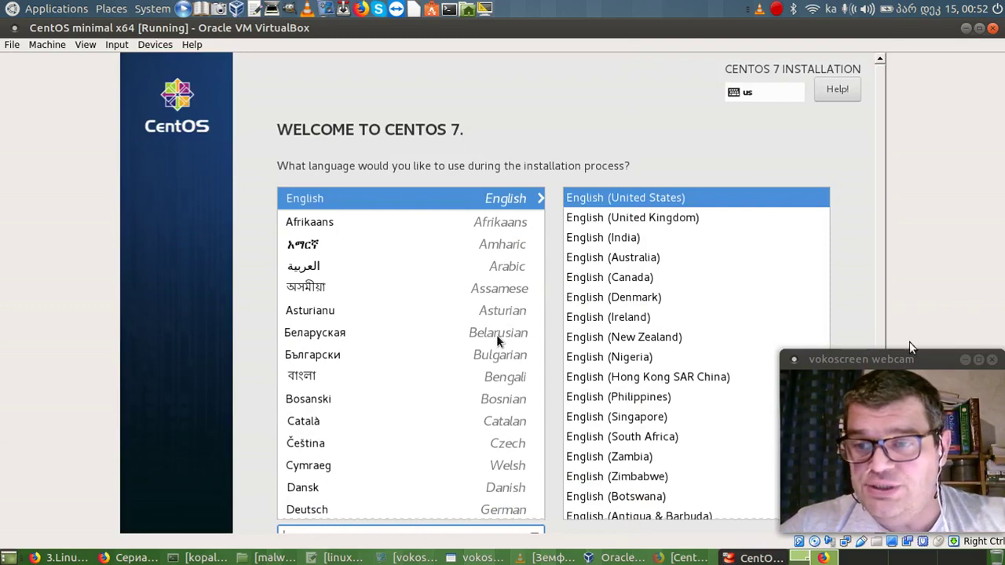
Capture the mouse into the VM and continue with English (United States) as install language.
left_click(966, 363)
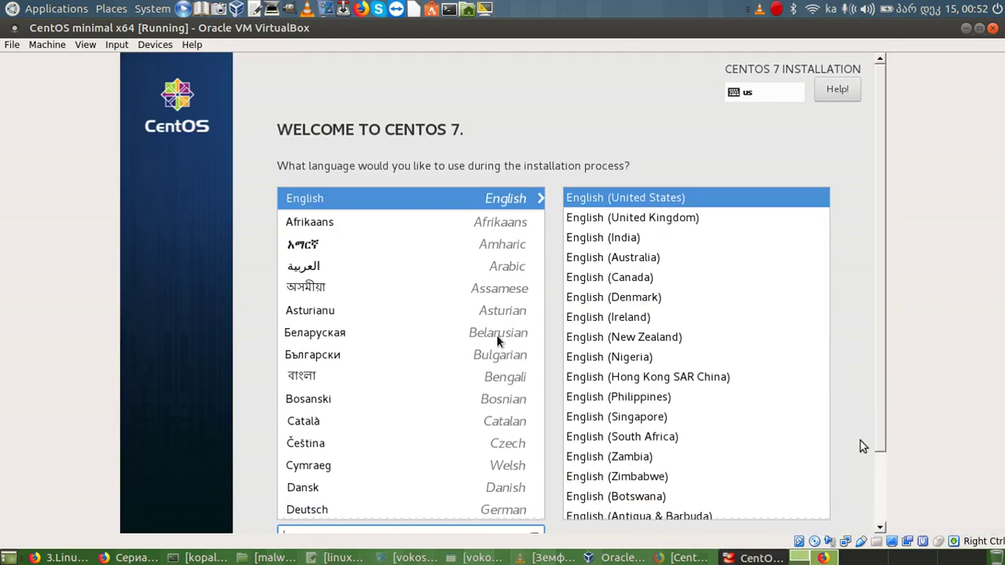
scroll(886, 397, "down", 2)
scroll(875, 400, "up", 2)
scroll(884, 503, "down", 2)
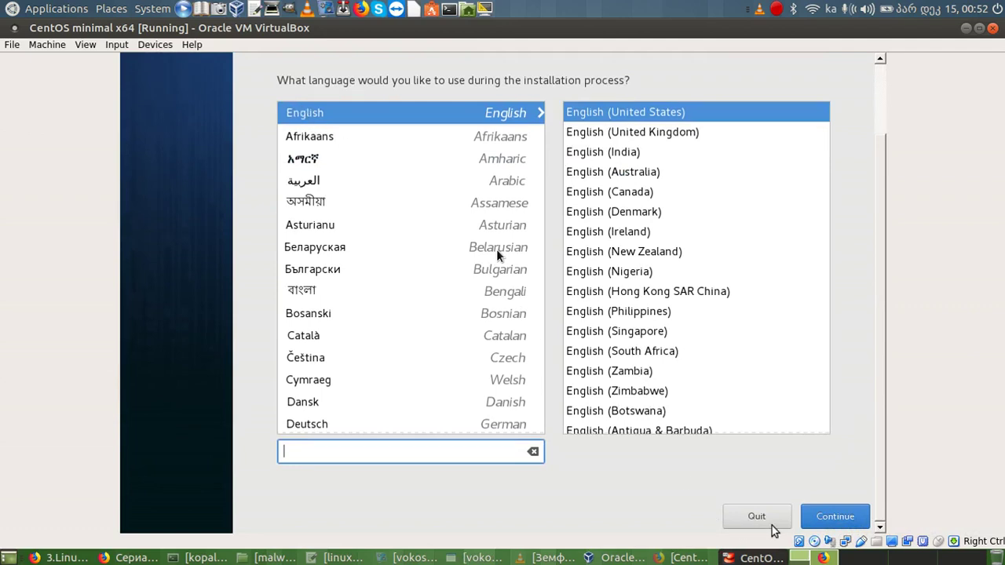
left_click(834, 520)
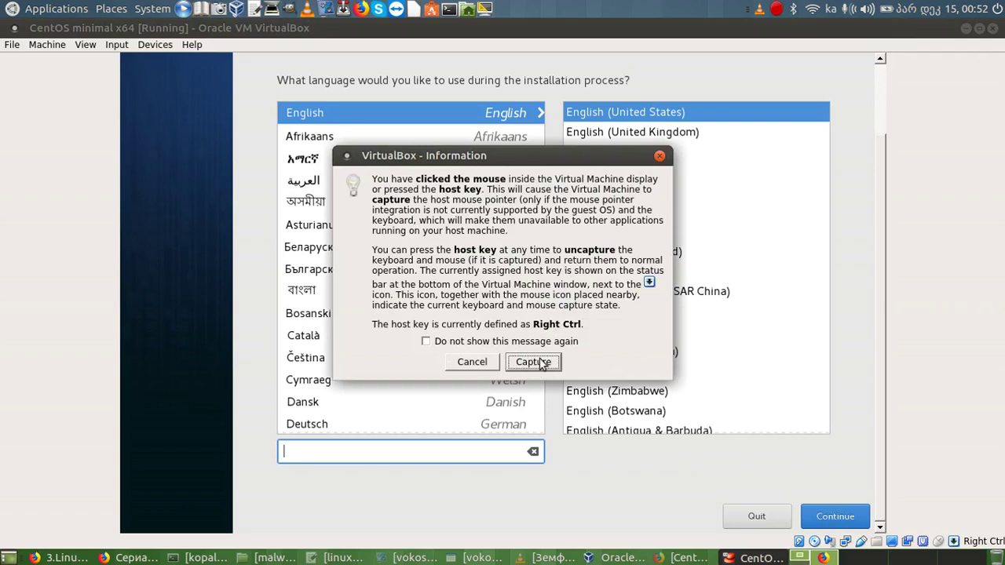
left_click(538, 367)
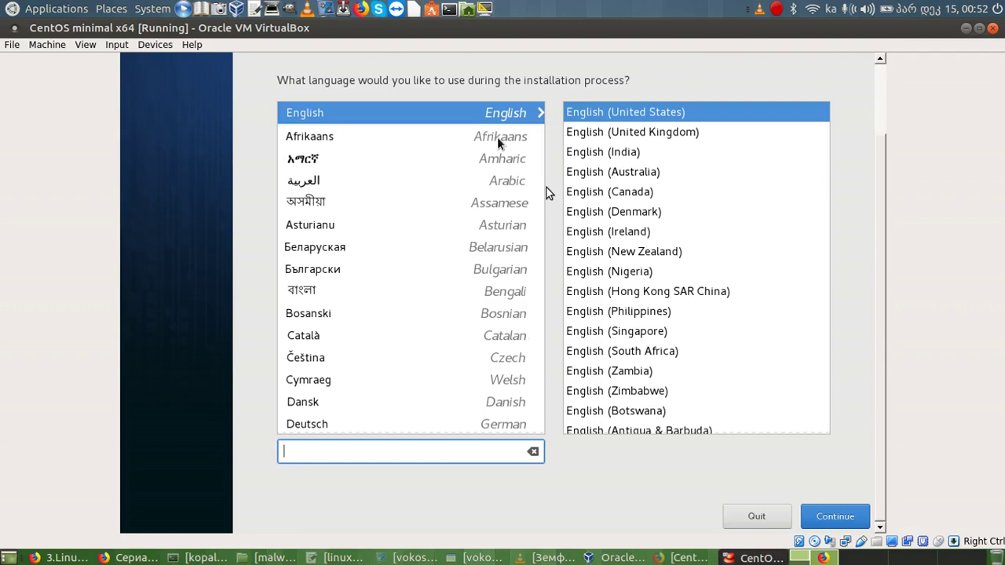
left_click(711, 446)
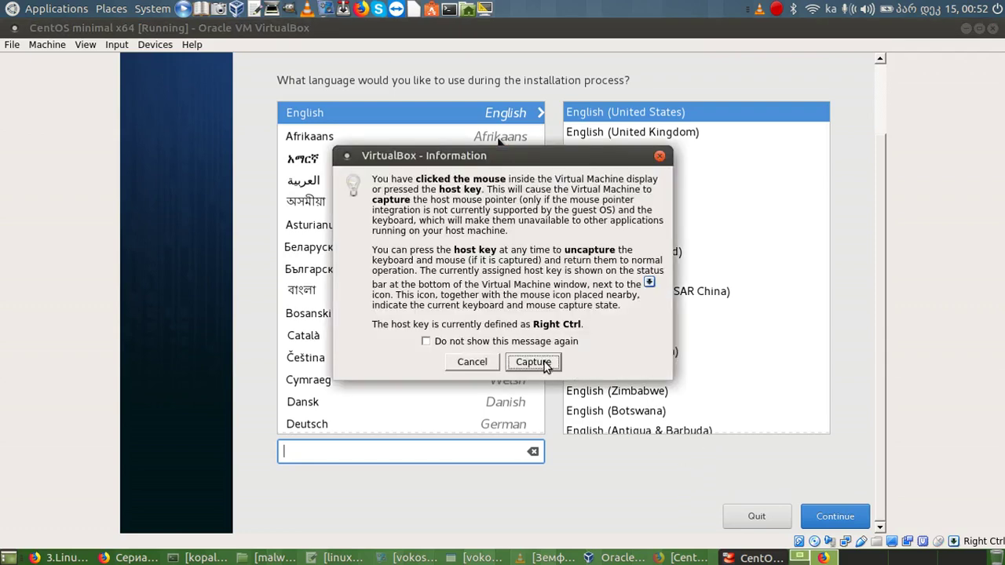
left_click(534, 361)
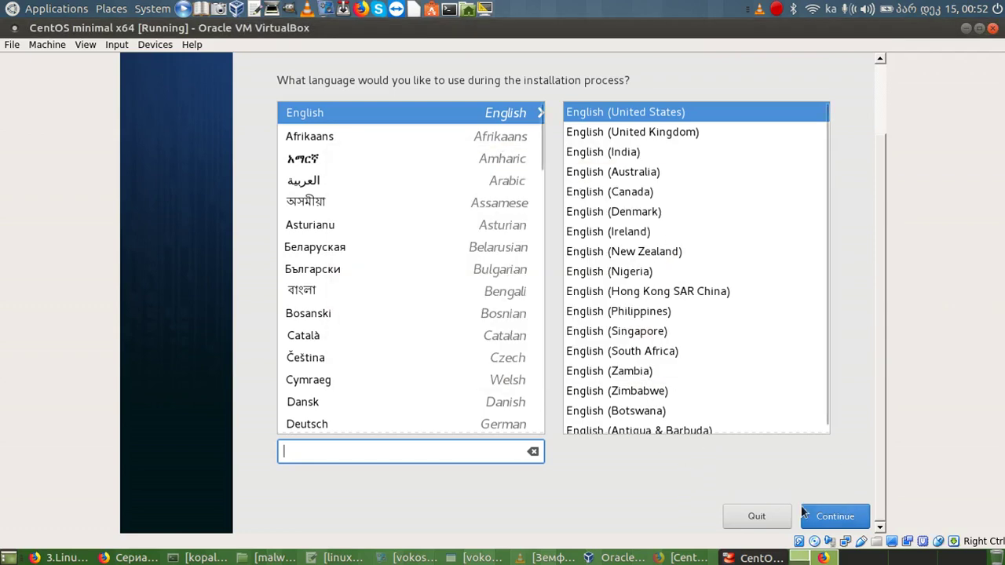
left_click(823, 520)
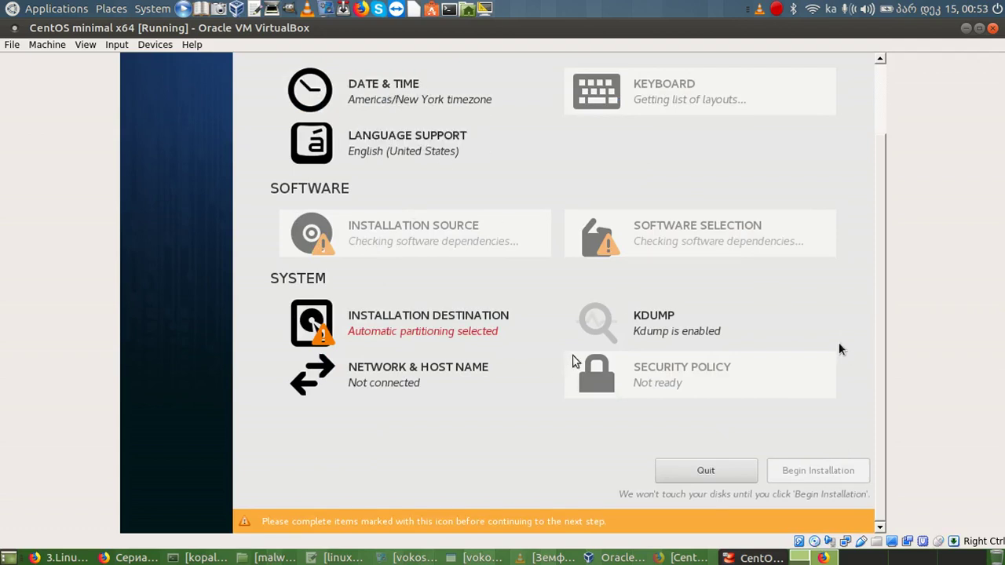
Wait for Installation Source and Software Selection to finish checking, then capture the mouse.
mouse_move(884, 310)
left_mouse_down()
mouse_move(890, 186)
mouse_move(877, 308)
left_mouse_up()
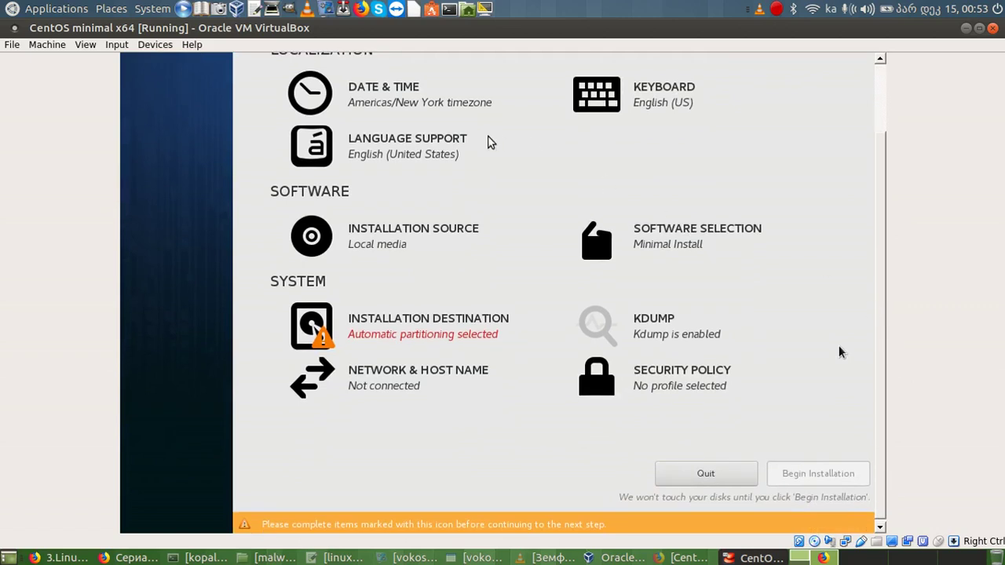
left_click(440, 110)
Set the installer's time zone to Asia/Tbilisi on the Date & Time map.
left_click(523, 362)
left_click(388, 103)
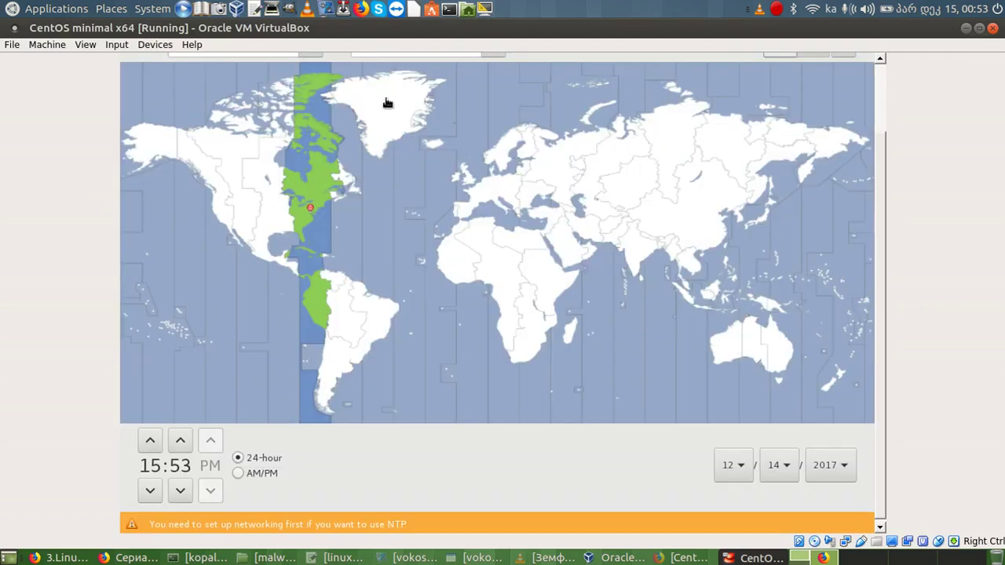
left_click(560, 209)
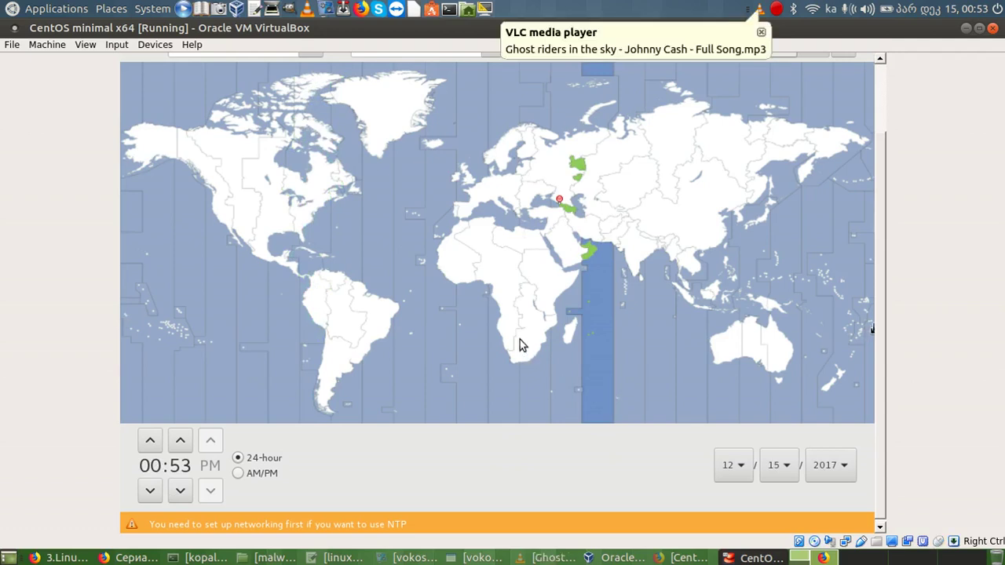
scroll(879, 345, "up", 3)
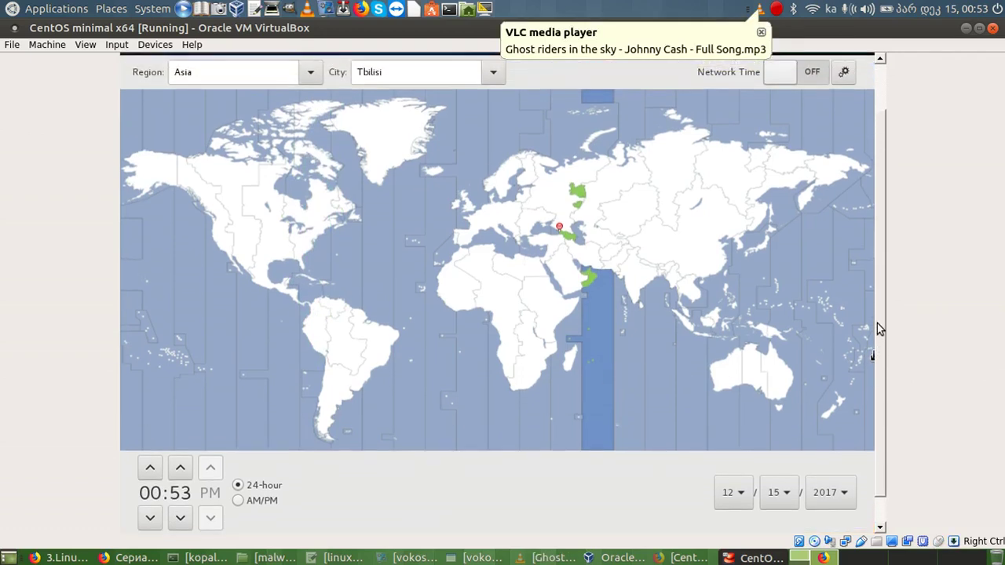
left_click(494, 87)
left_click(524, 366)
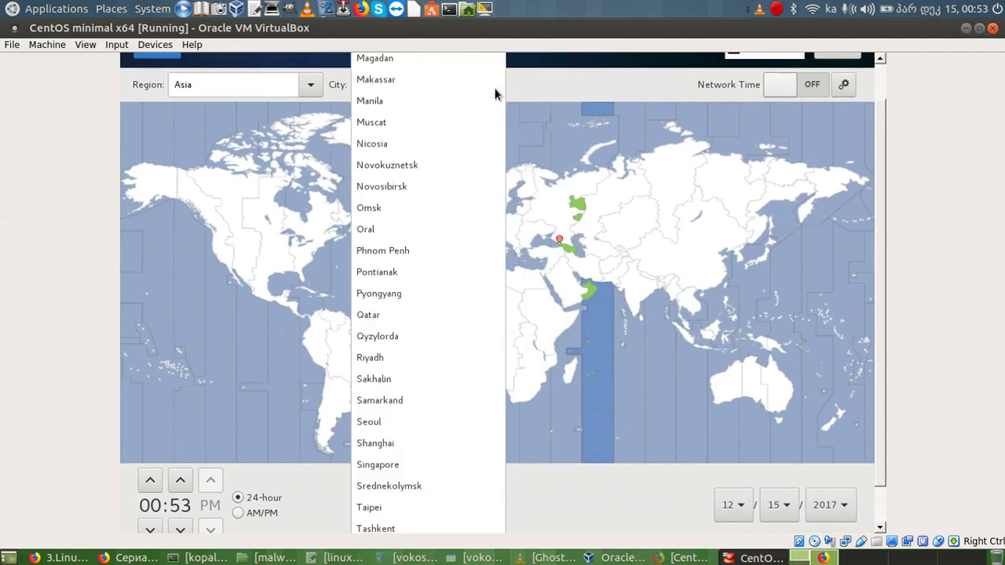
left_click(494, 82)
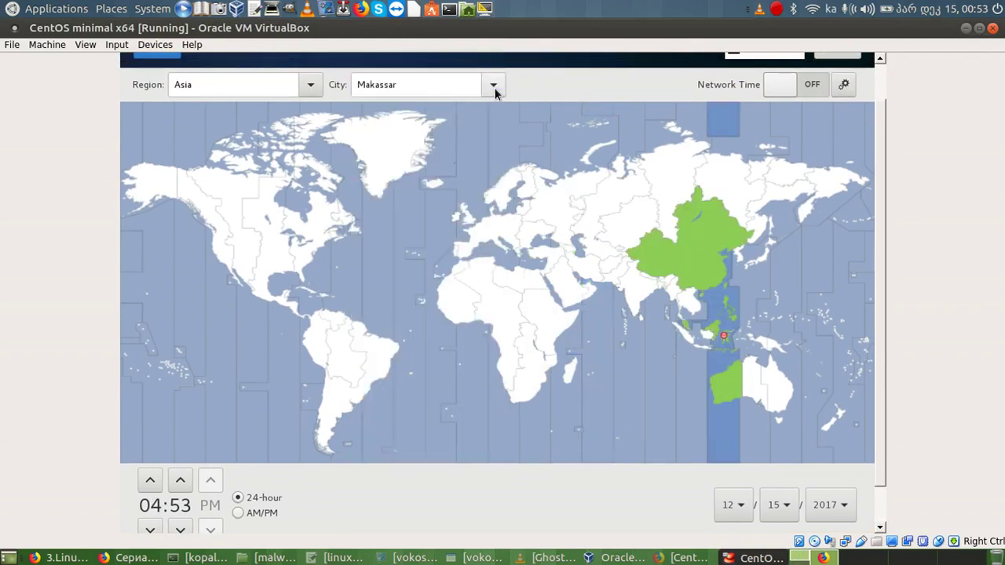
left_click(493, 85)
left_click(495, 88)
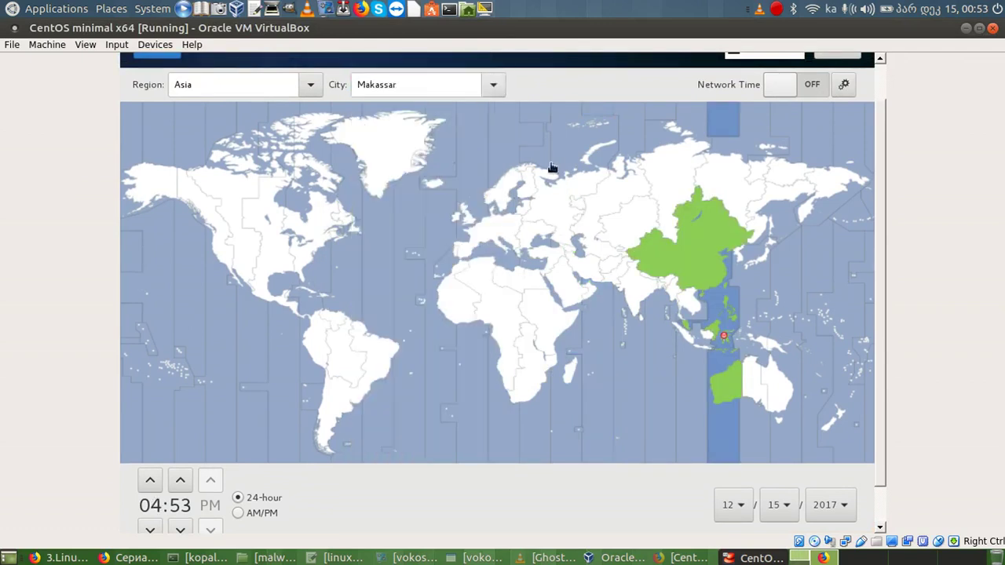
left_click(562, 252)
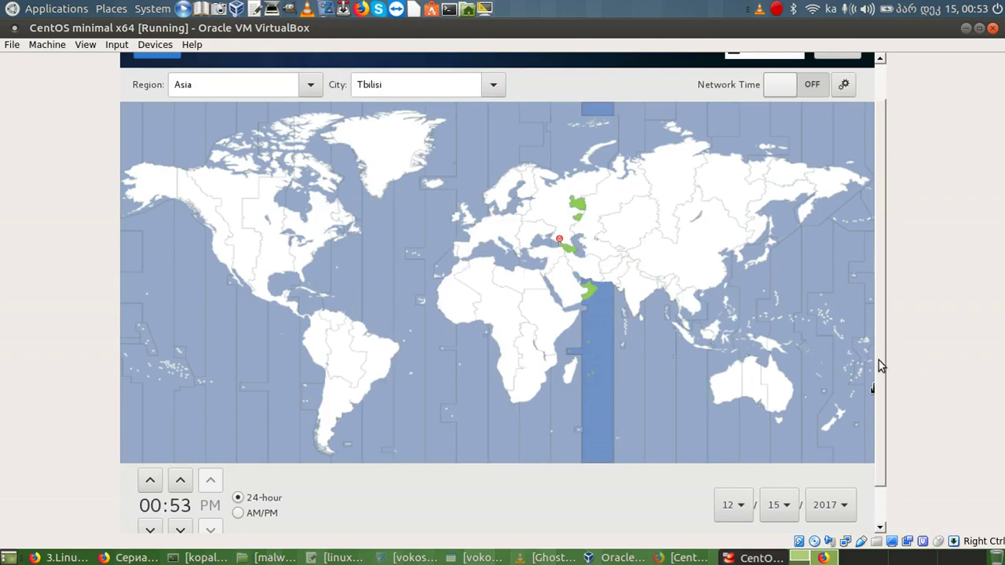
Confirm the Date & Time settings and return to the Installation Summary.
left_click_drag(879, 361, 888, 322)
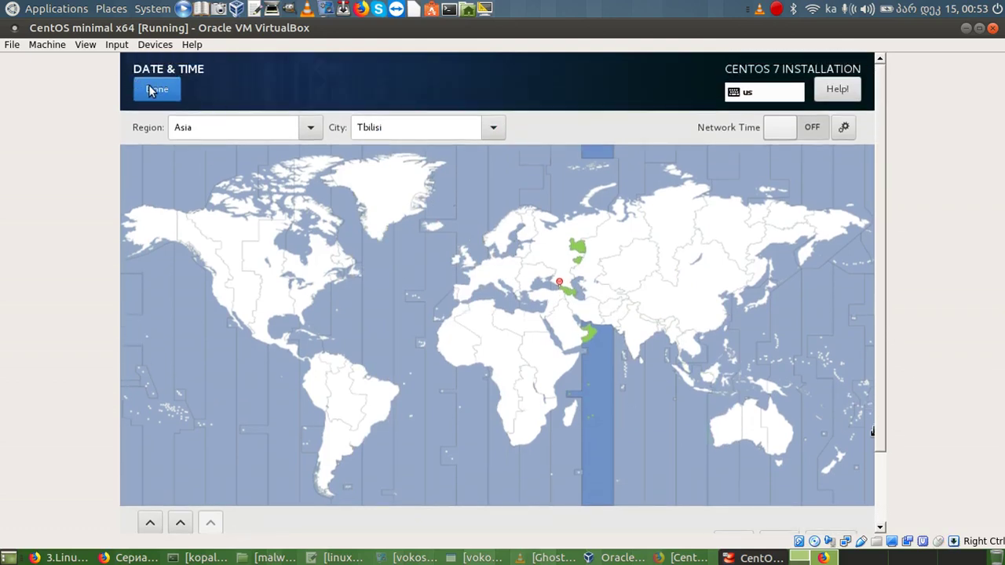
left_click(151, 90)
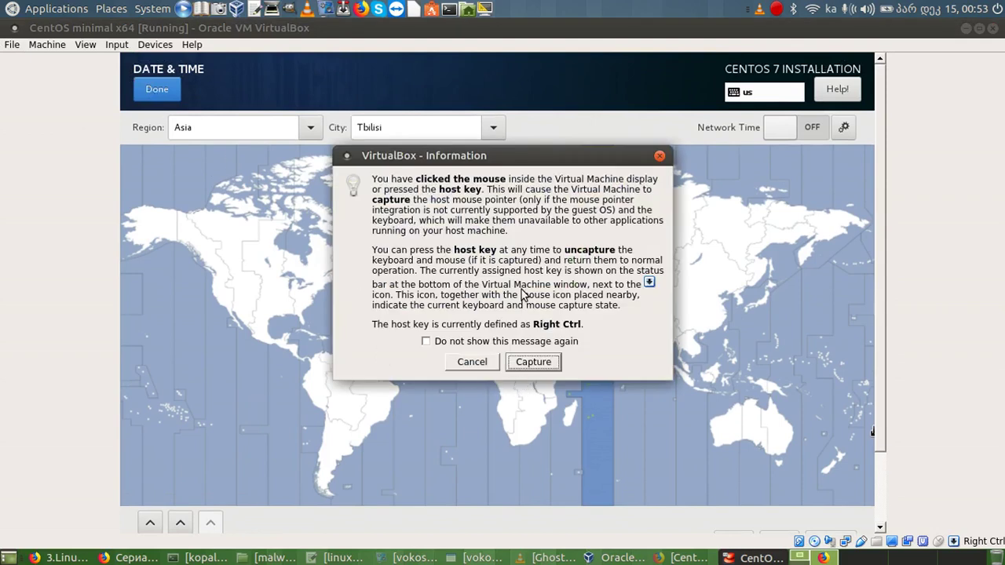
left_click(530, 363)
left_click(173, 91)
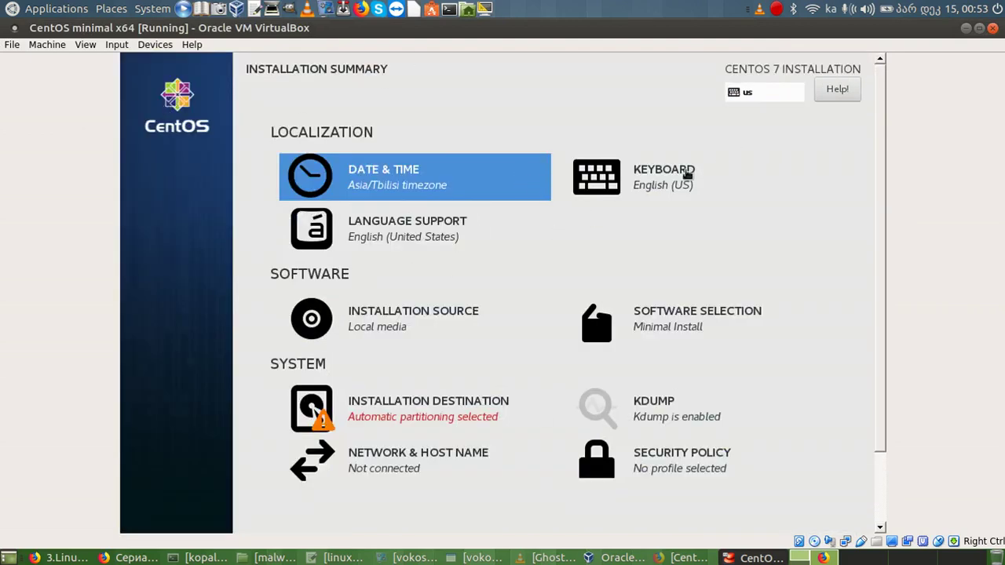
Add the Georgian (MESS) layout to the installer's keyboard list.
left_click(644, 182)
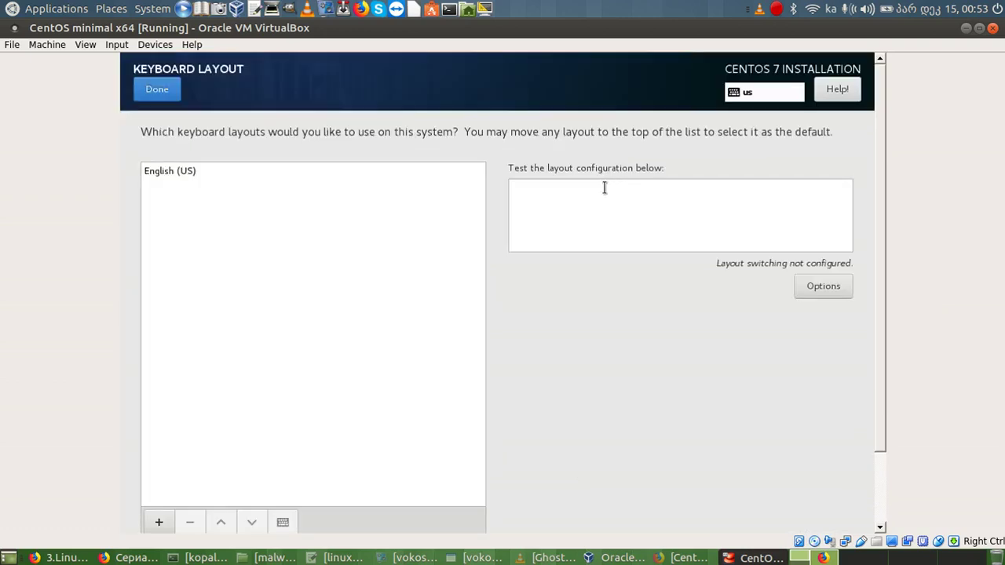
left_click(159, 522)
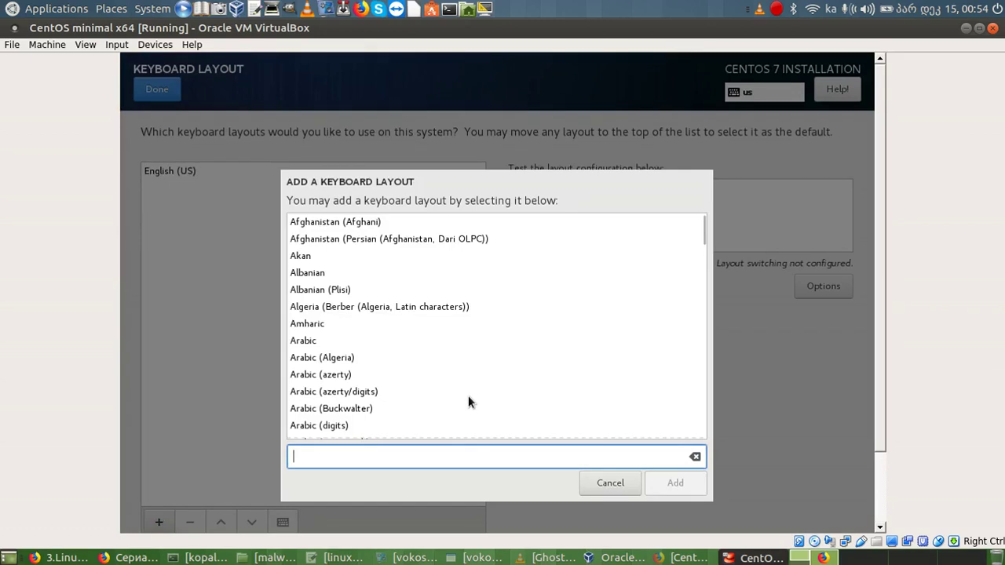
type("georgian")
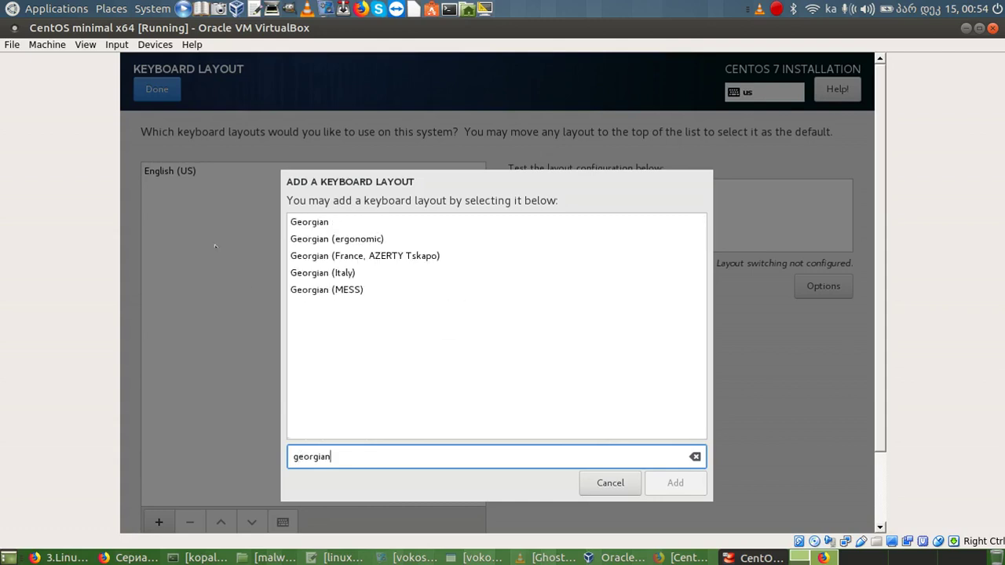
left_click(319, 290)
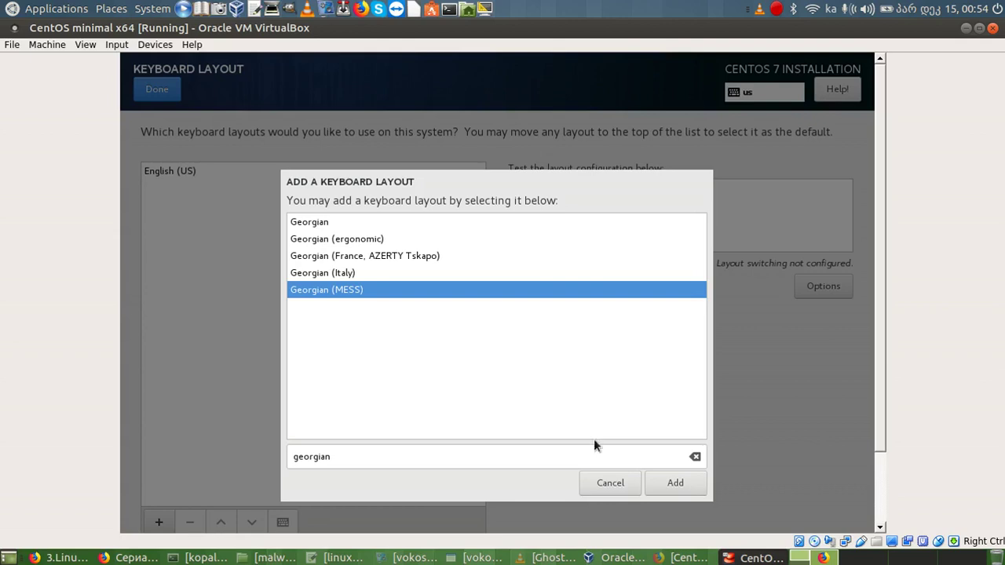
left_click(674, 483)
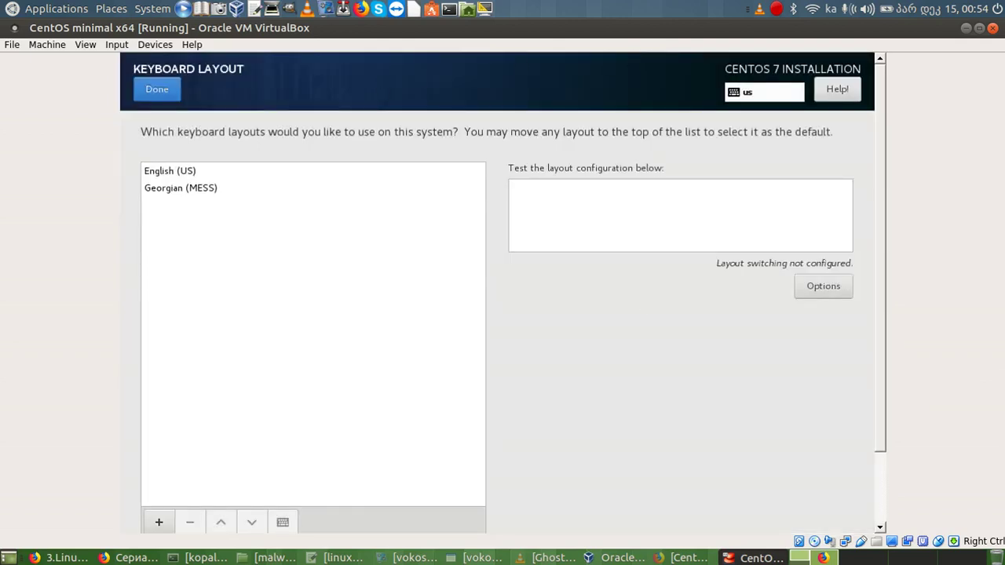
Add the plain Russian keyboard layout to the list.
left_click(157, 520)
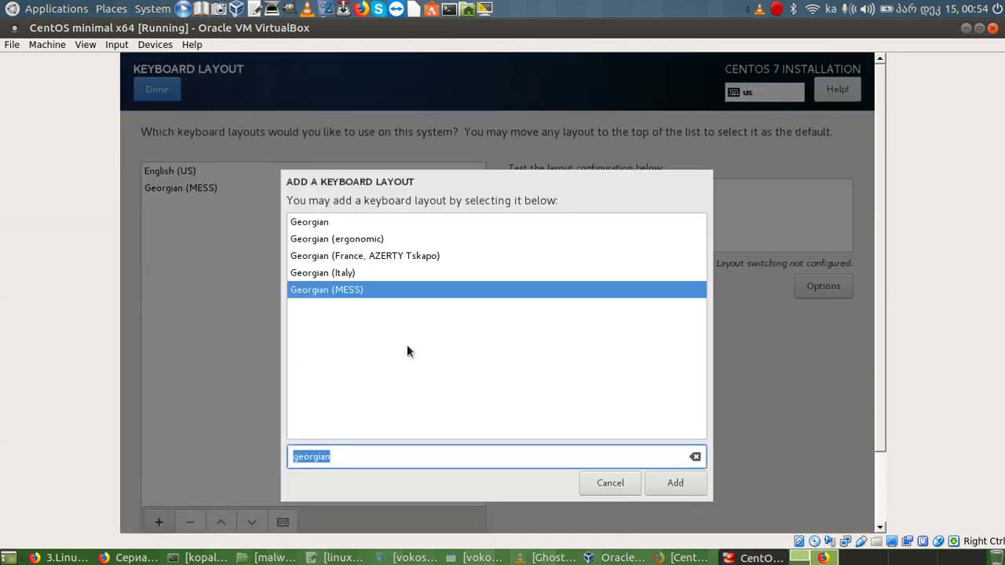
type("russian")
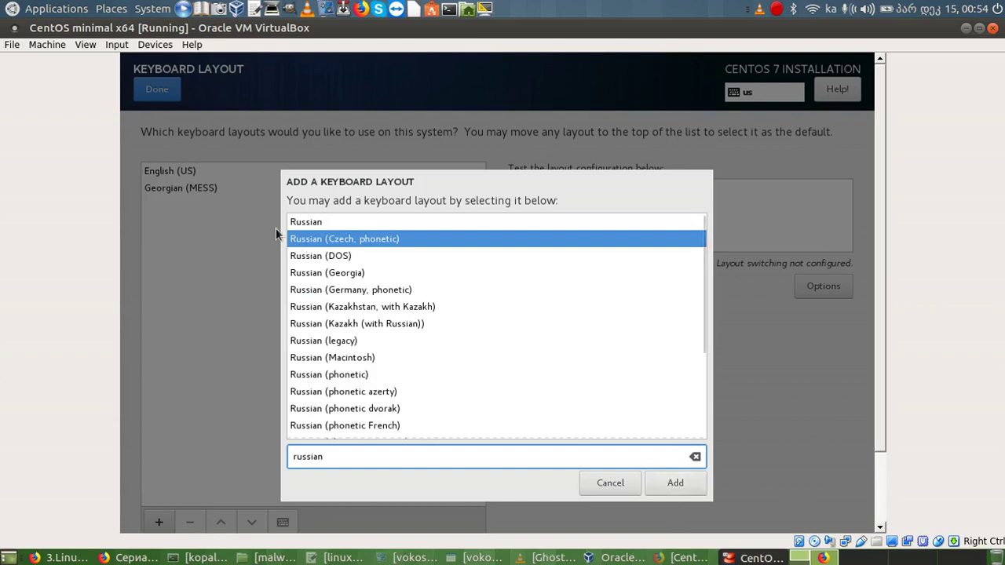
left_click(305, 223)
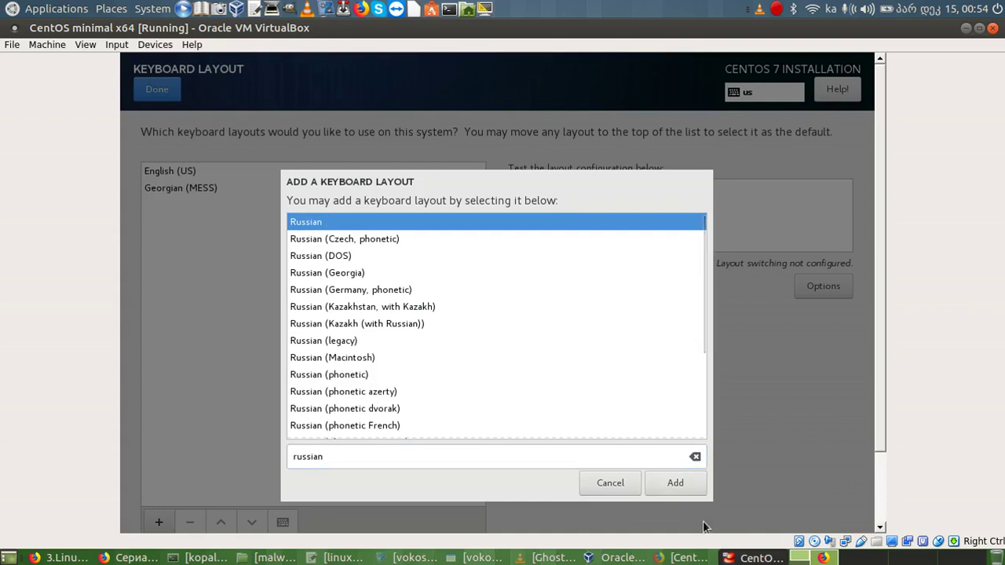
left_click(675, 483)
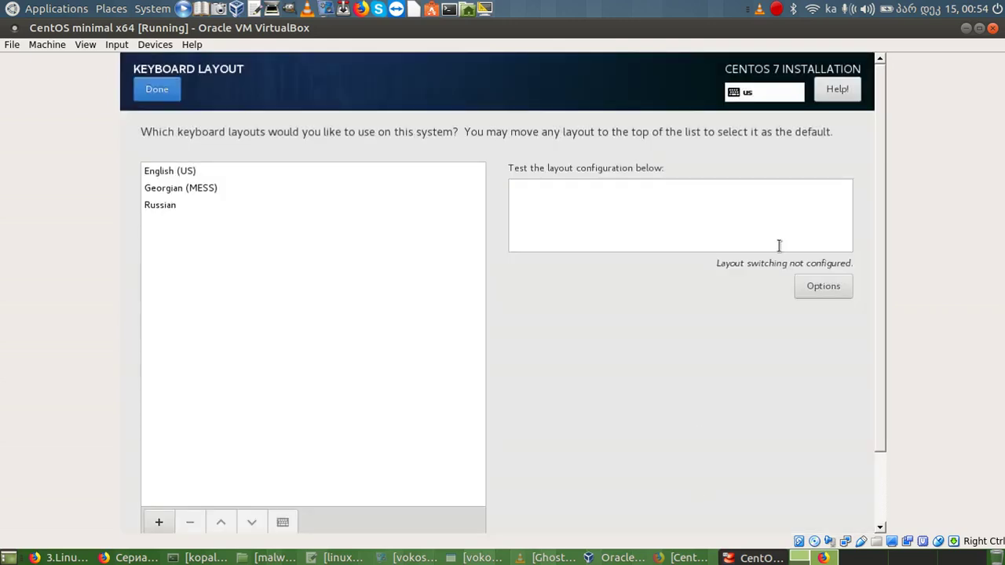
Set Alt+Shift as the layout switching combination and finish keyboard setup.
left_click(824, 286)
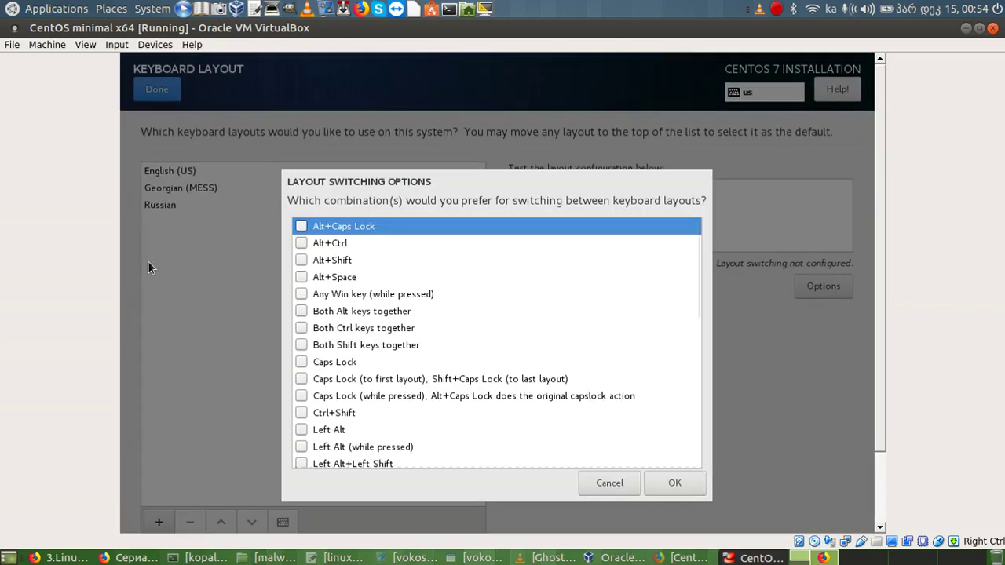
left_click(301, 260)
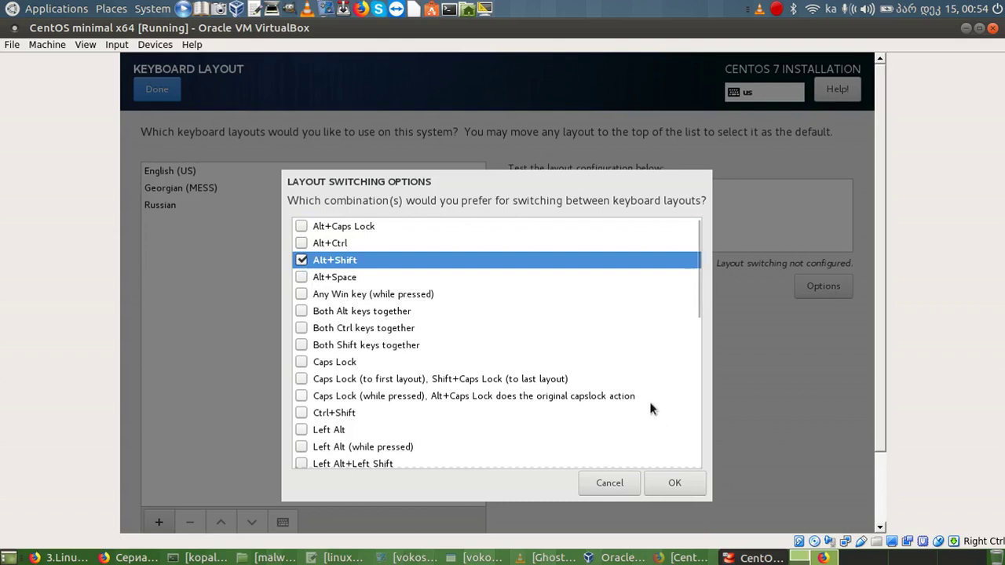
left_click(659, 481)
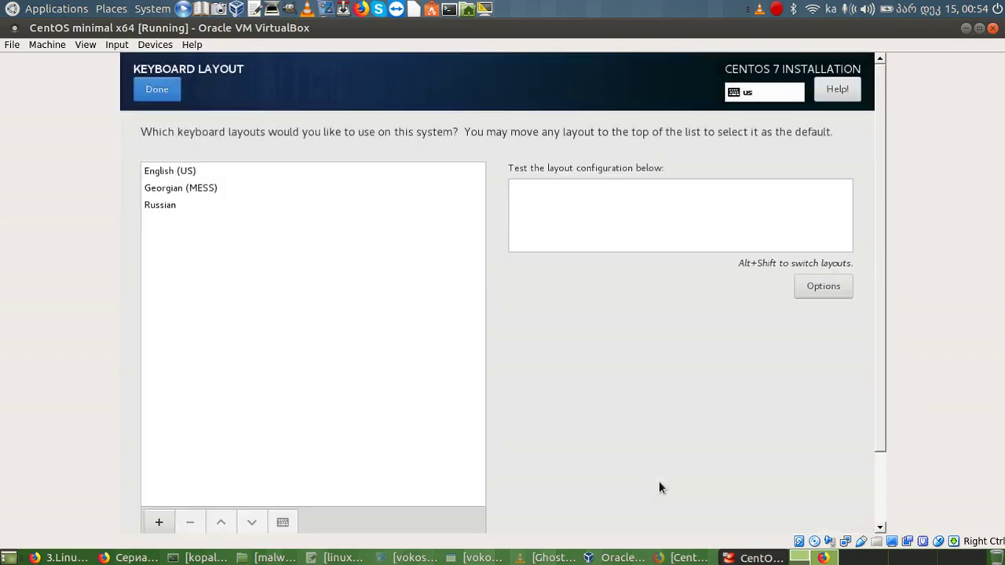
left_click(148, 89)
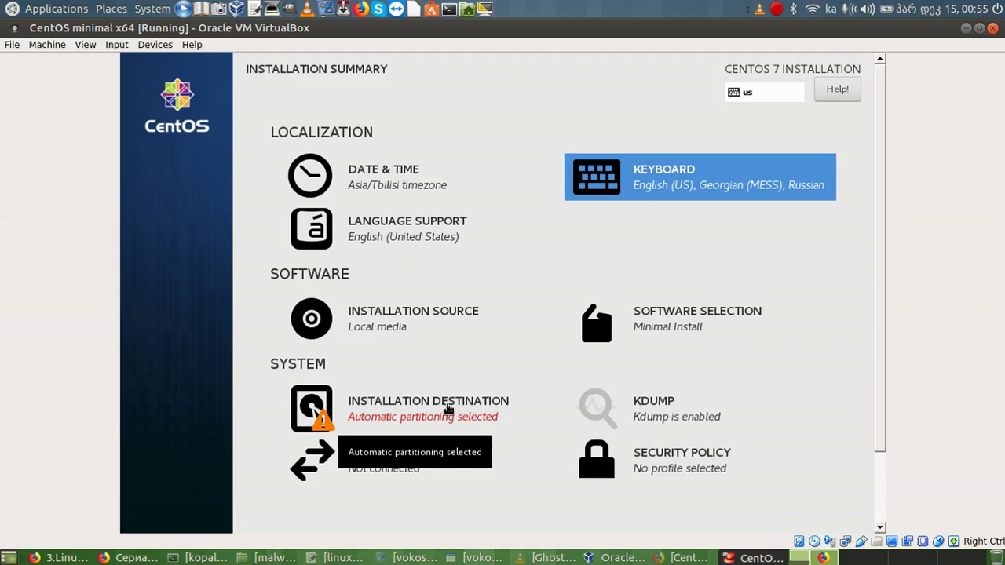
Open Installation Destination from the Installation Summary.
left_click(448, 409)
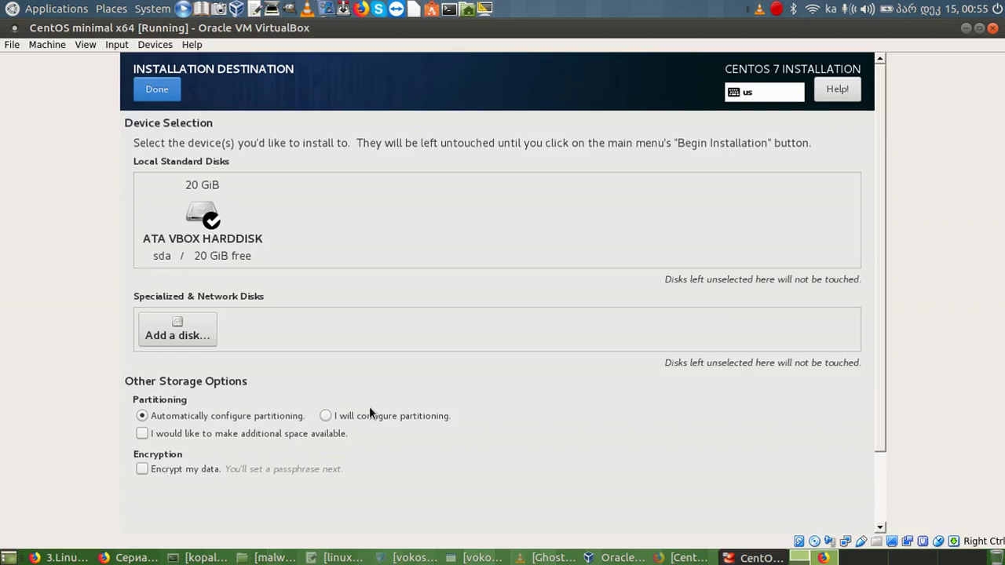
Accept the 20 GiB ATA VBOX HARDDISK with automatic partitioning.
left_click(154, 91)
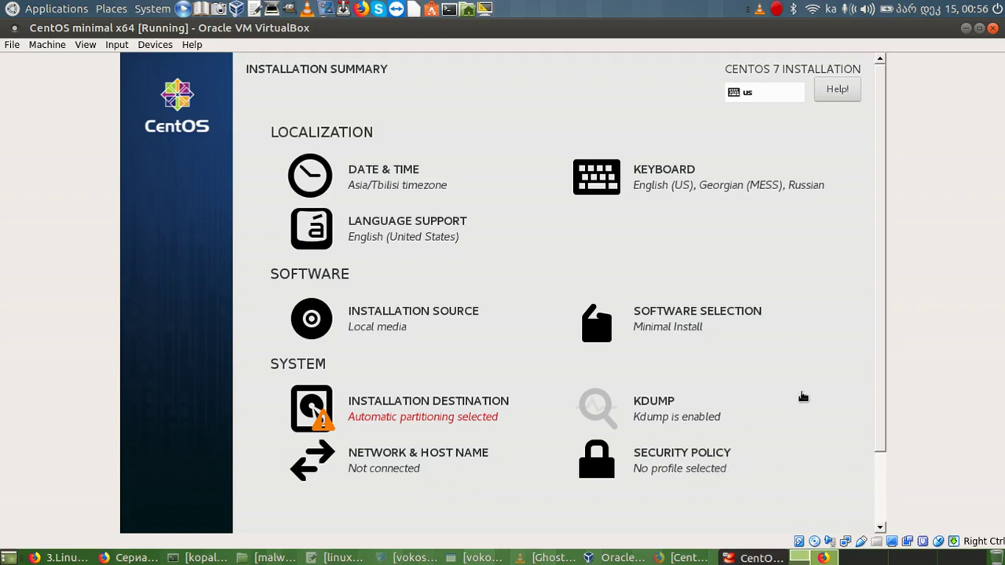
Reopen Installation Destination and toggle partitioning to manual, then back to automatic.
left_click_drag(885, 400, 890, 482)
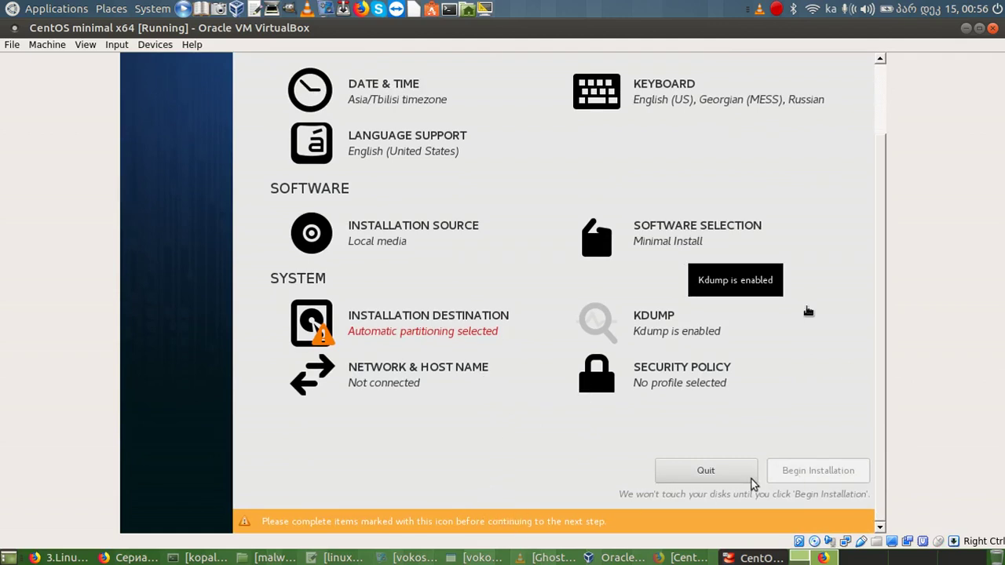
mouse_move(887, 499)
left_mouse_down()
mouse_move(882, 438)
mouse_move(888, 495)
left_mouse_up()
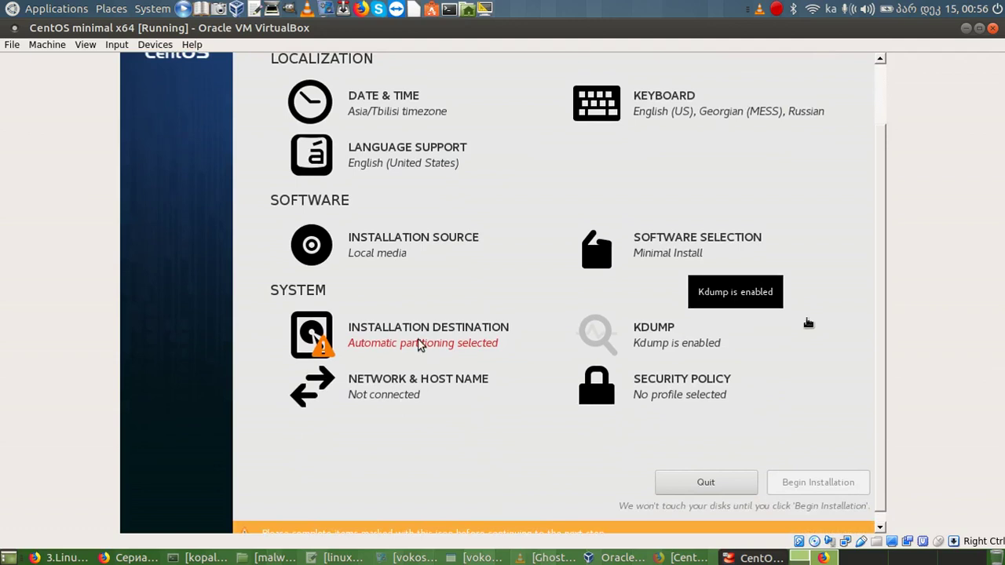
left_click(420, 346)
left_click(530, 363)
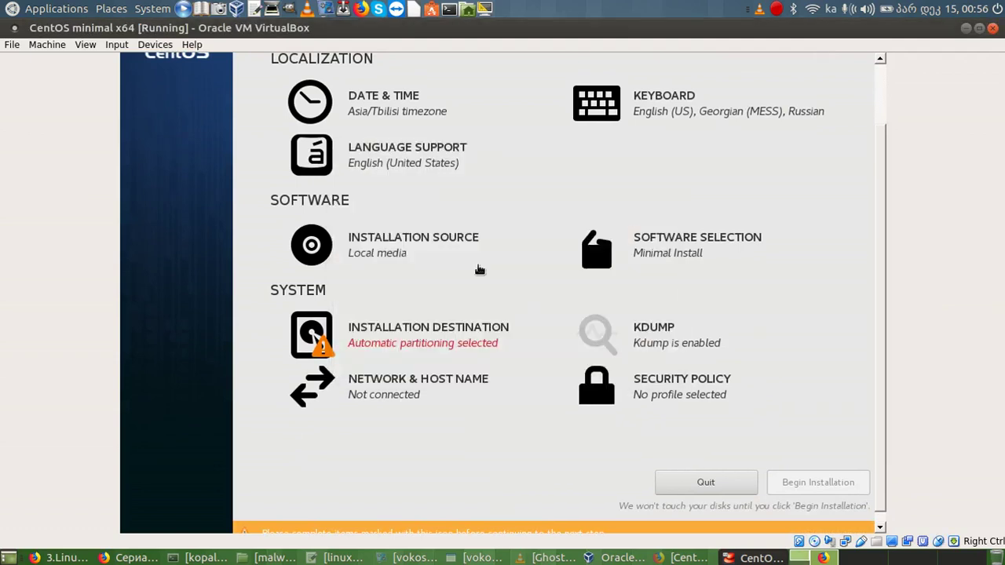
left_click(399, 341)
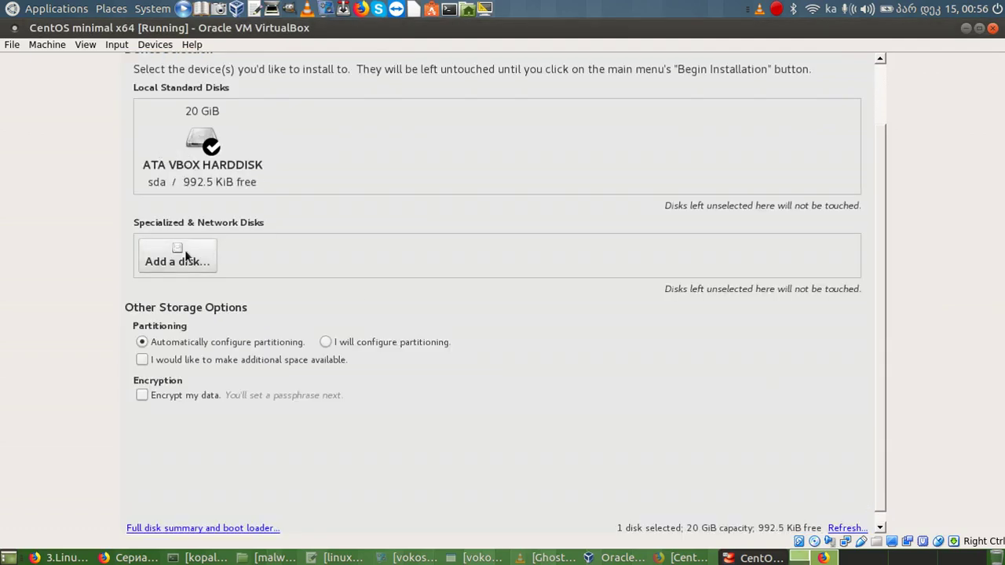
left_click(326, 342)
left_click(139, 341)
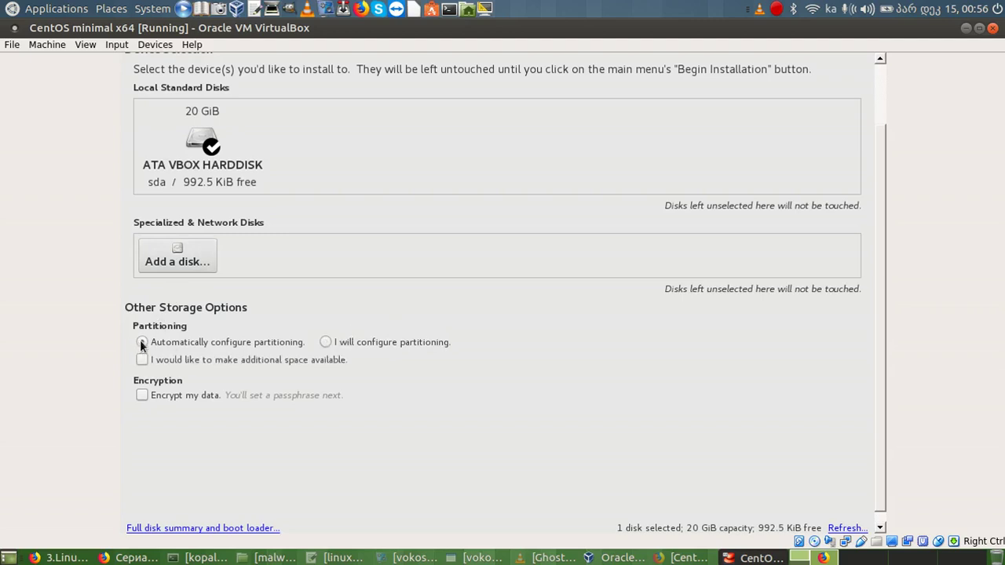
Deselect the 20 GiB ATA VBOX HARDDISK and return to the Installation Summary.
left_click(204, 144)
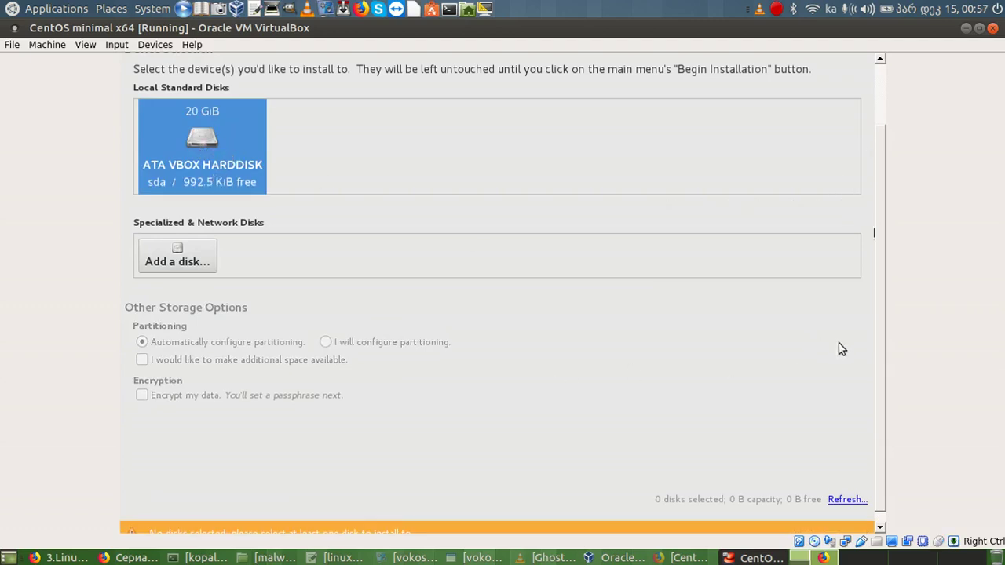
left_click_drag(880, 356, 877, 248)
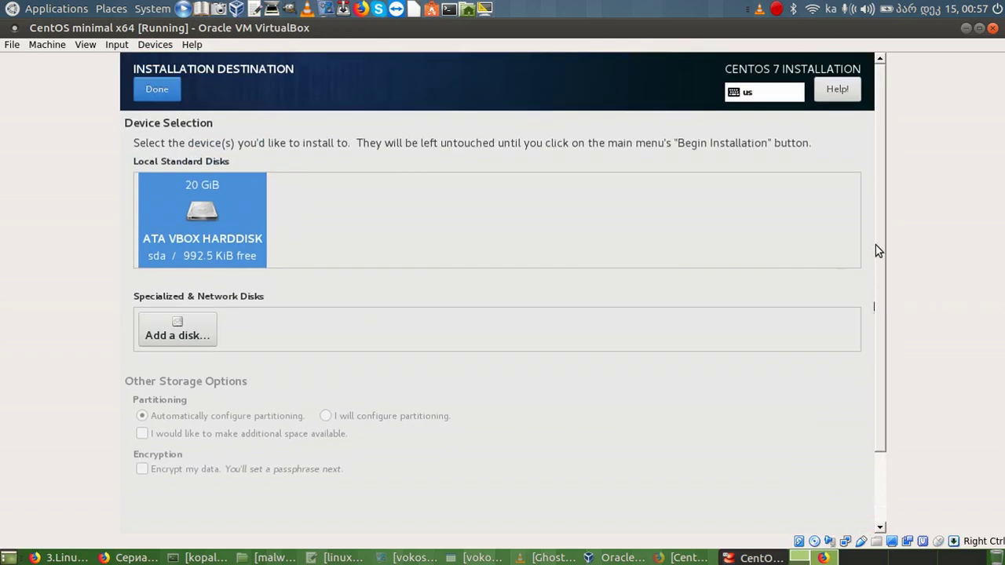
left_click(156, 91)
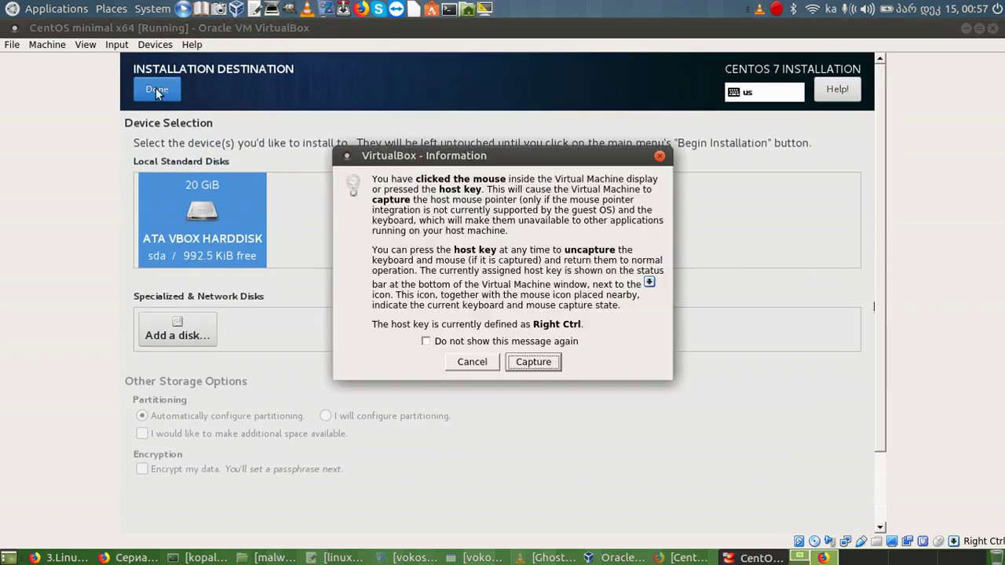
left_click(534, 362)
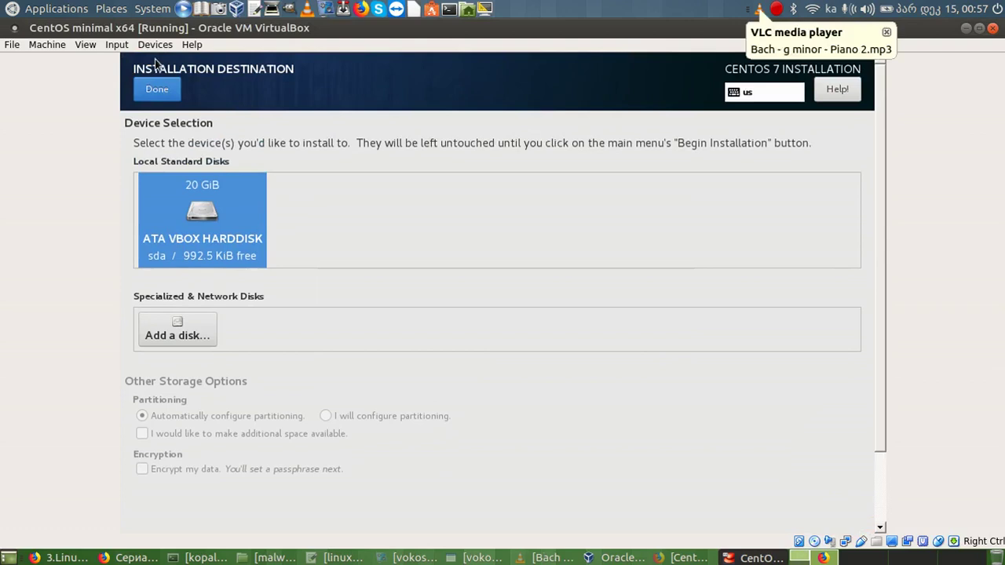
left_click(148, 90)
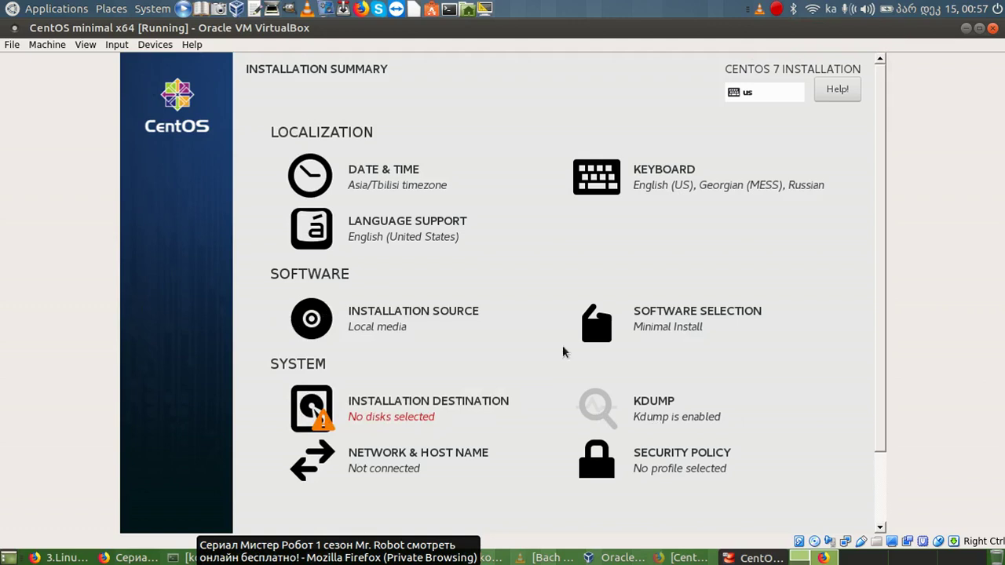
Reselect the 20 GiB ATA VBOX HARDDISK, keeping 'Automatically configure partitioning'.
left_click(486, 410)
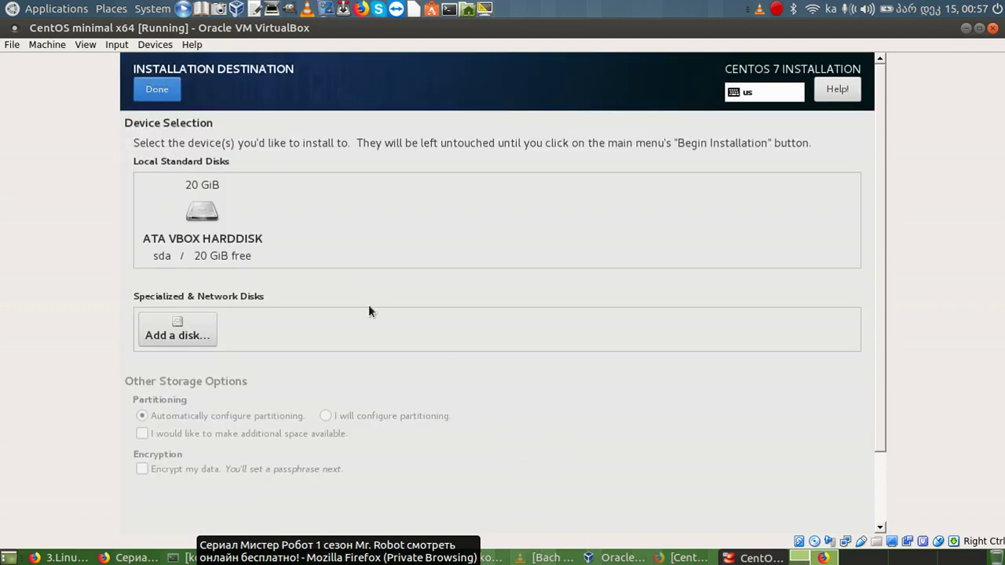
left_click(196, 213)
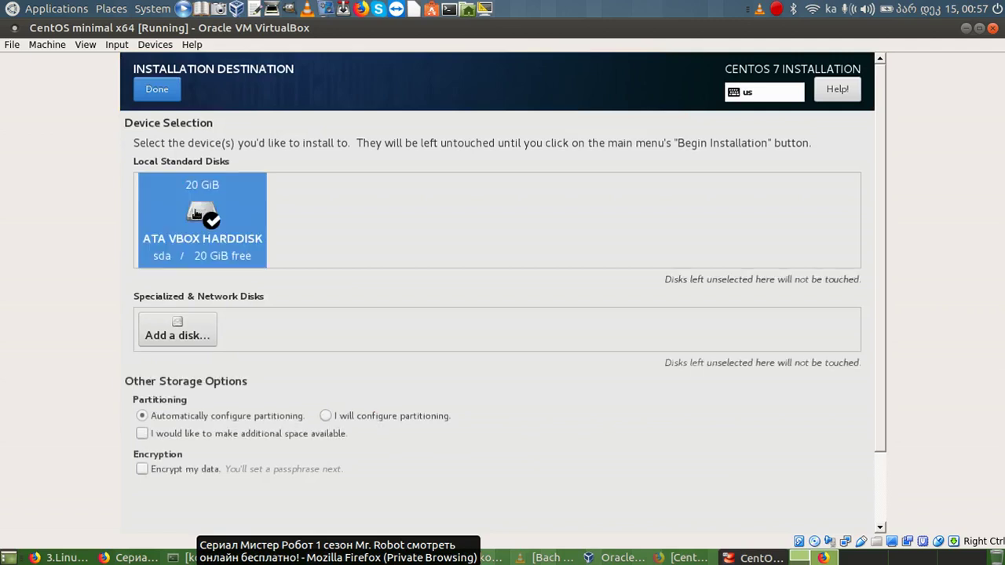
left_click(143, 417)
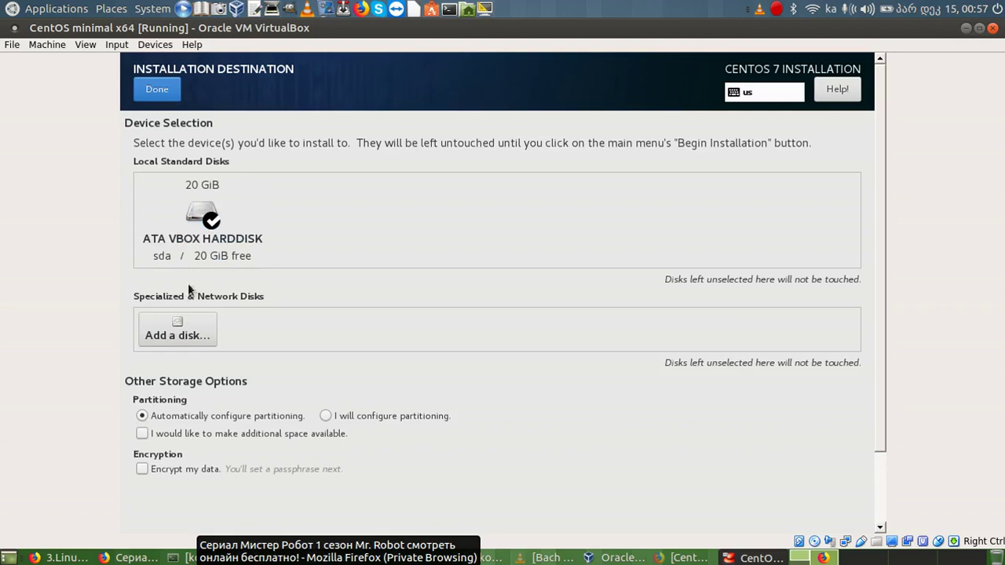
left_click(149, 96)
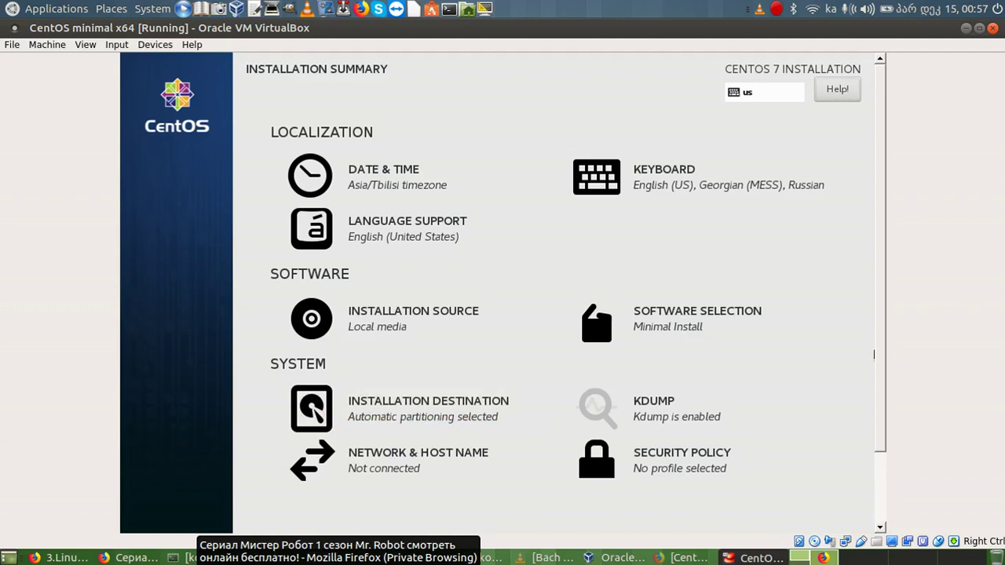
key("Tab")
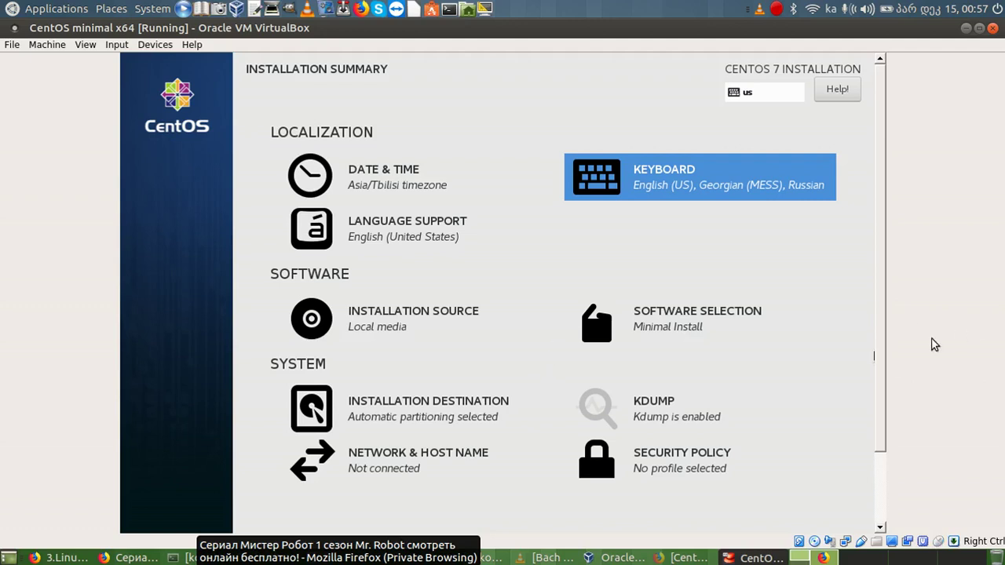
Begin the CentOS installation from the bottom of the summary, letting the VM capture input.
left_click_drag(883, 367, 883, 450)
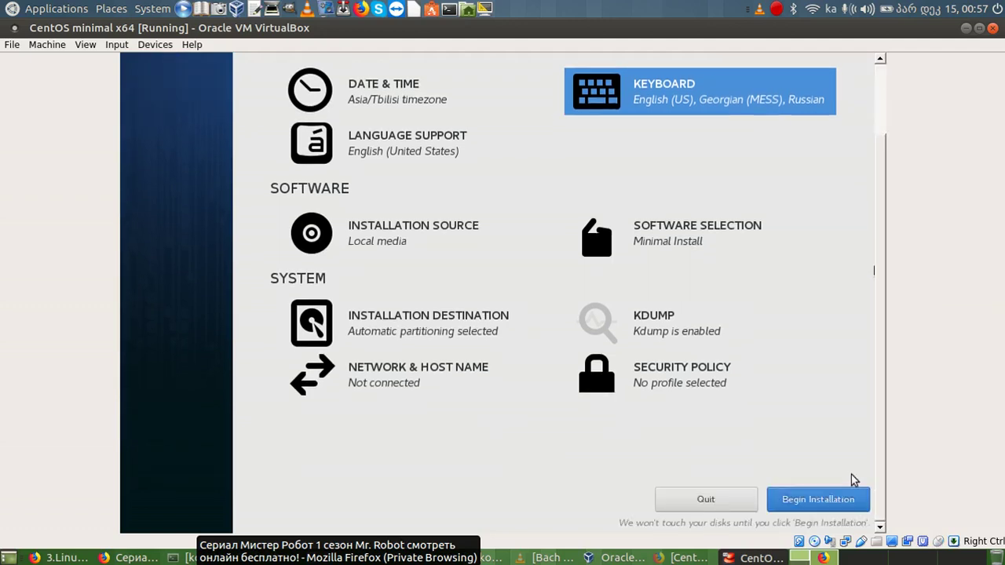
left_click(832, 506)
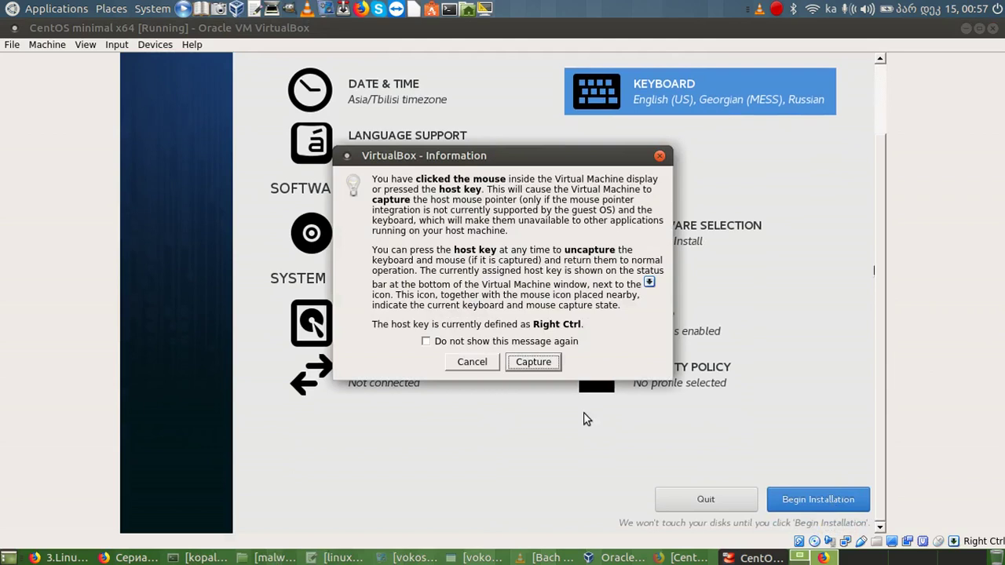
left_click(534, 362)
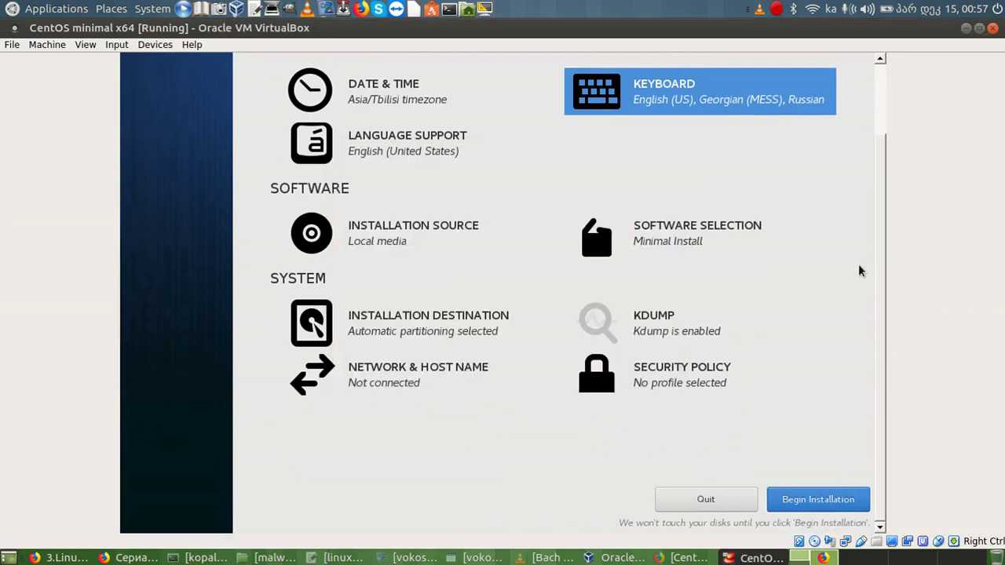
left_click(787, 505)
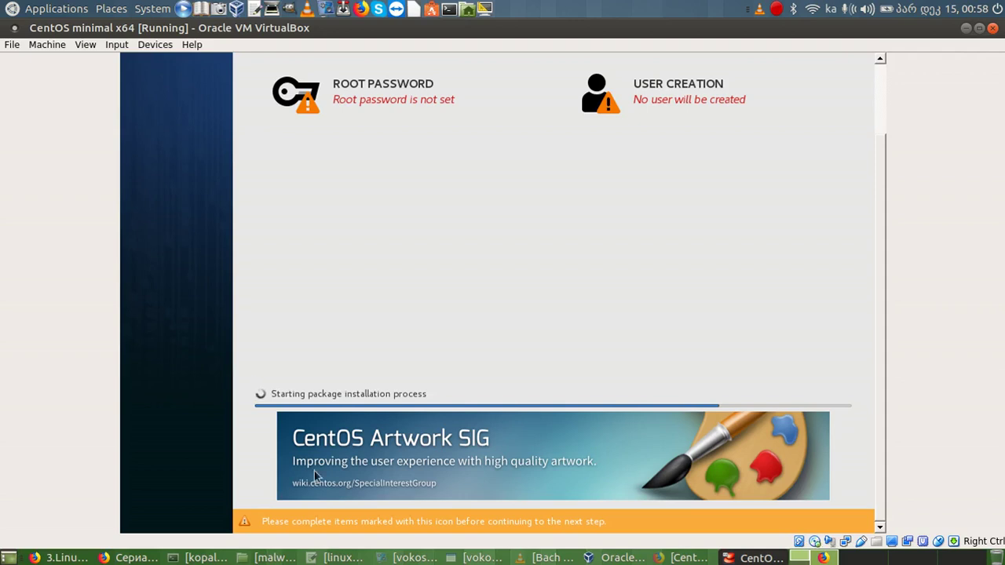
Enter the root password and its confirmation, then save it with Done.
left_click(361, 90)
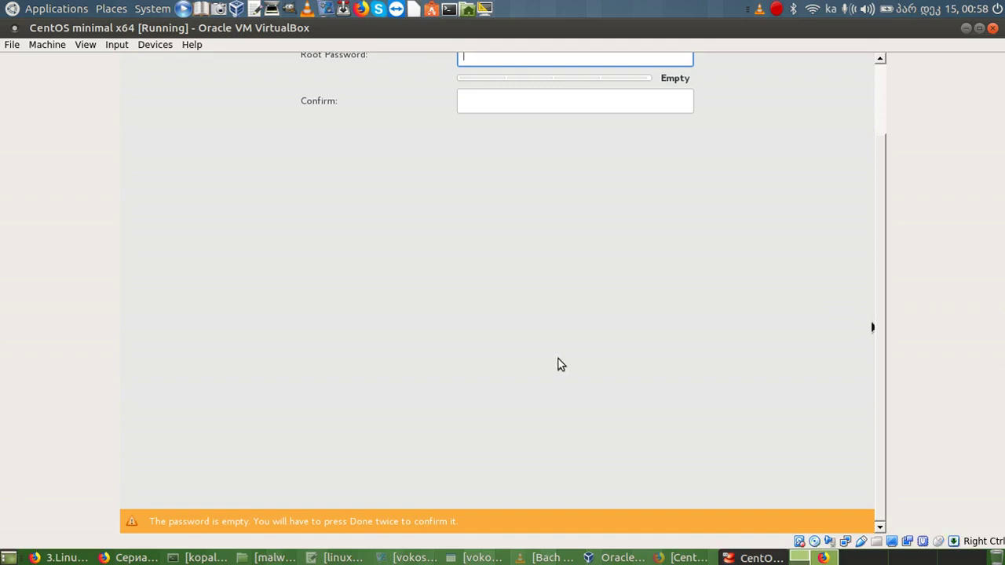
left_click_drag(880, 365, 568, 207)
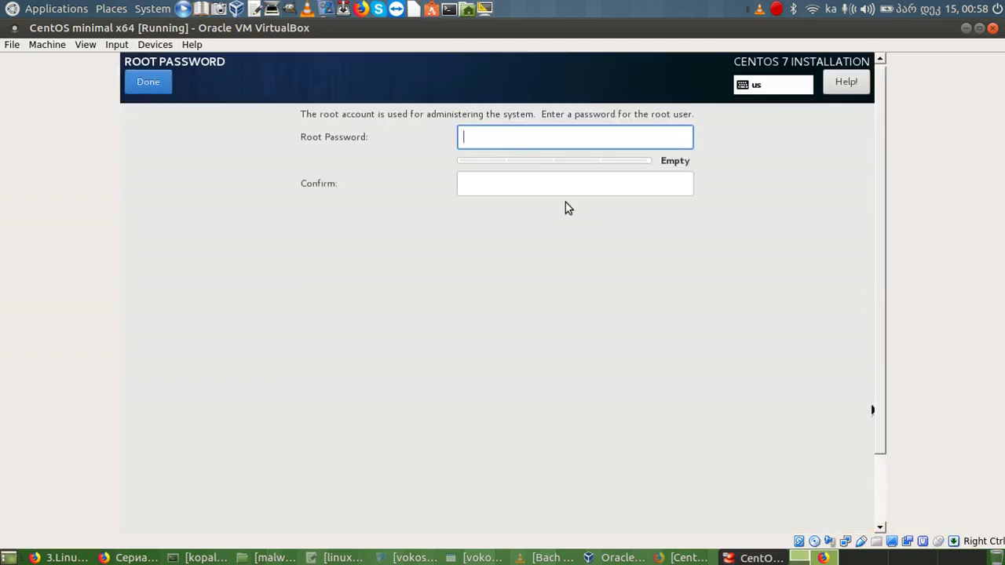
left_click(551, 138)
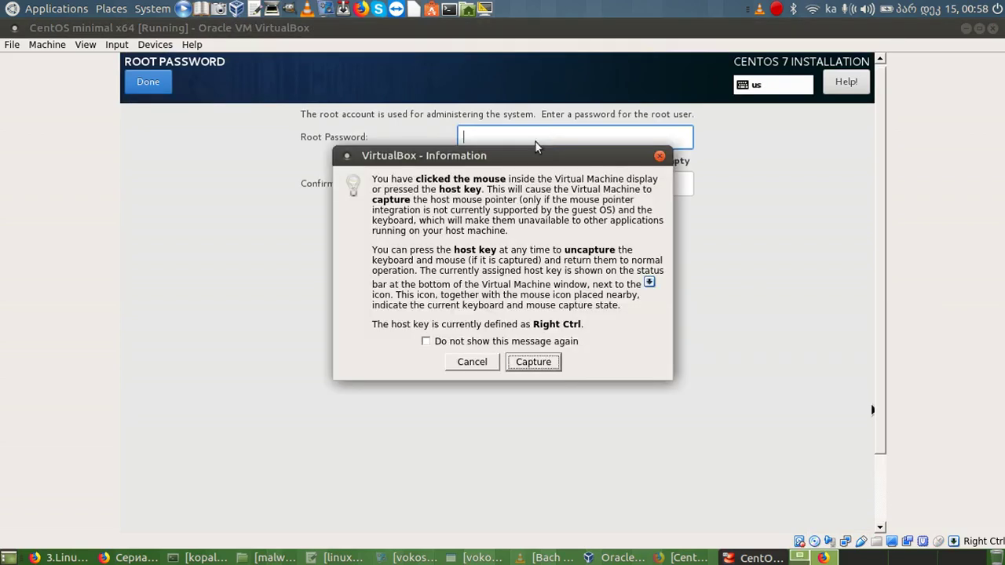
left_click(528, 362)
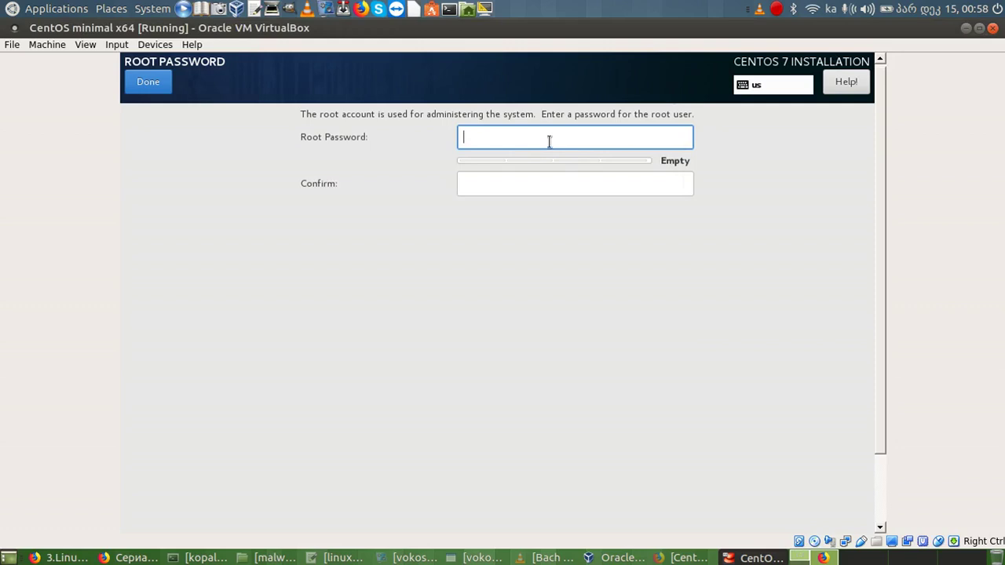
type("root")
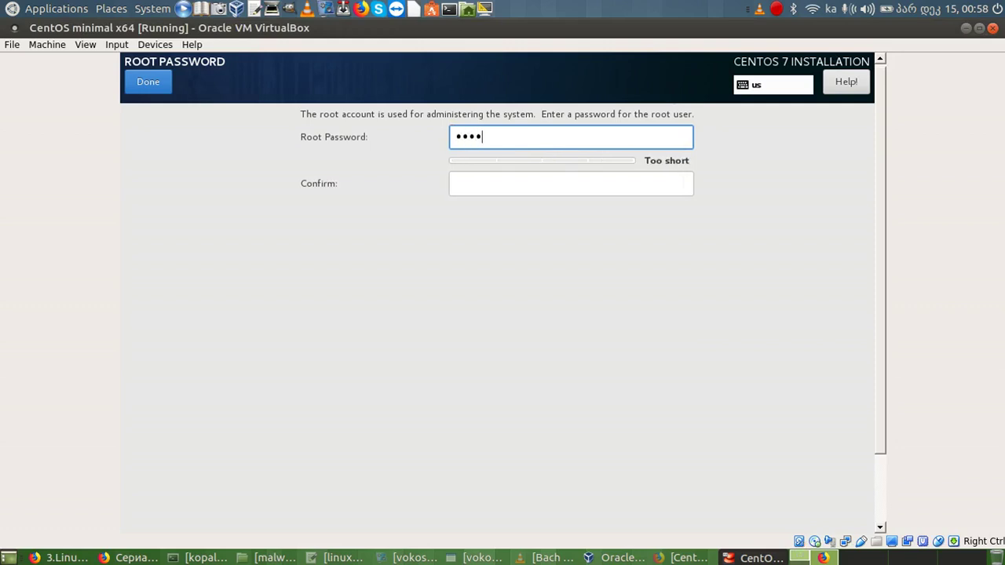
type("1234")
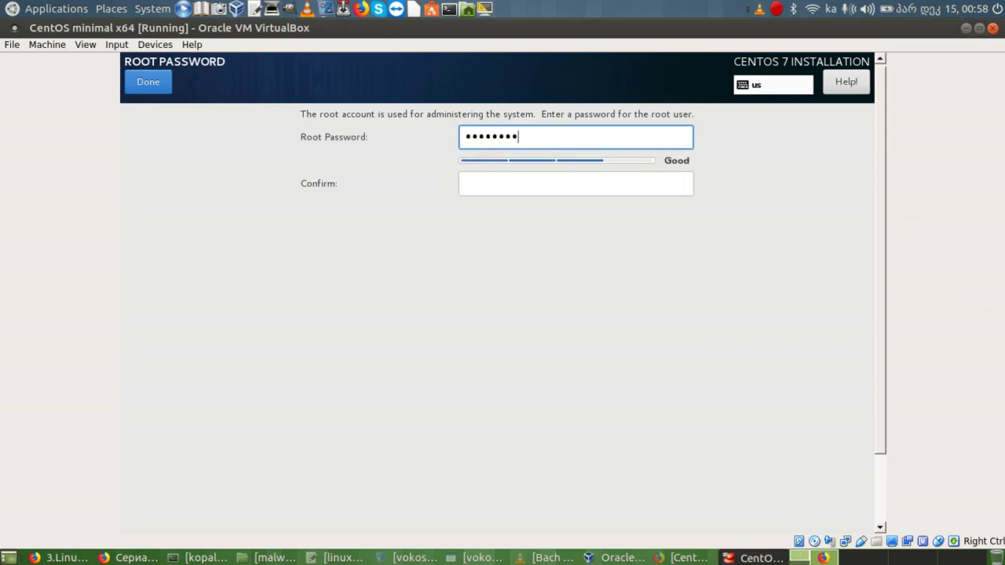
left_click(488, 183)
type("123")
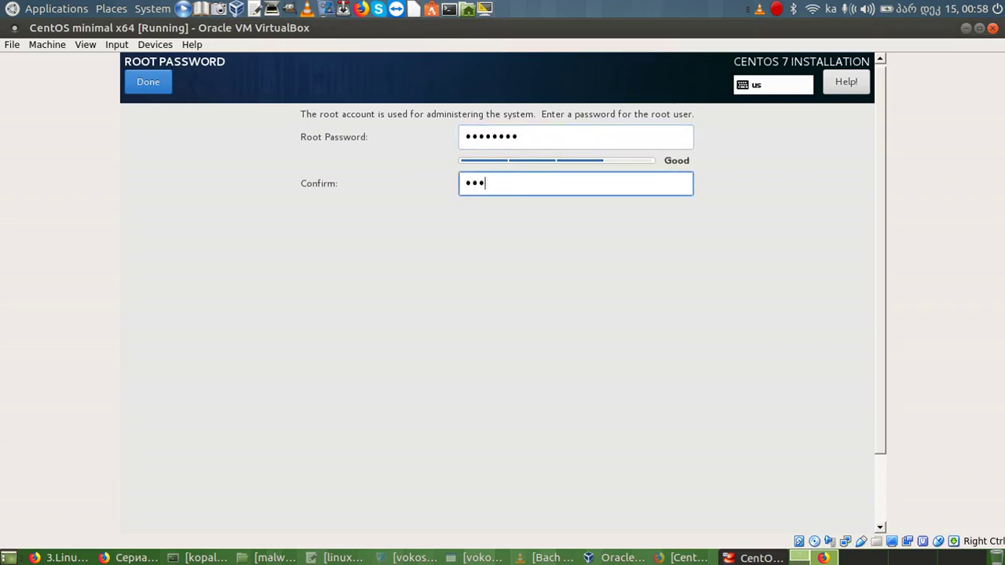
type("45678")
left_click(153, 84)
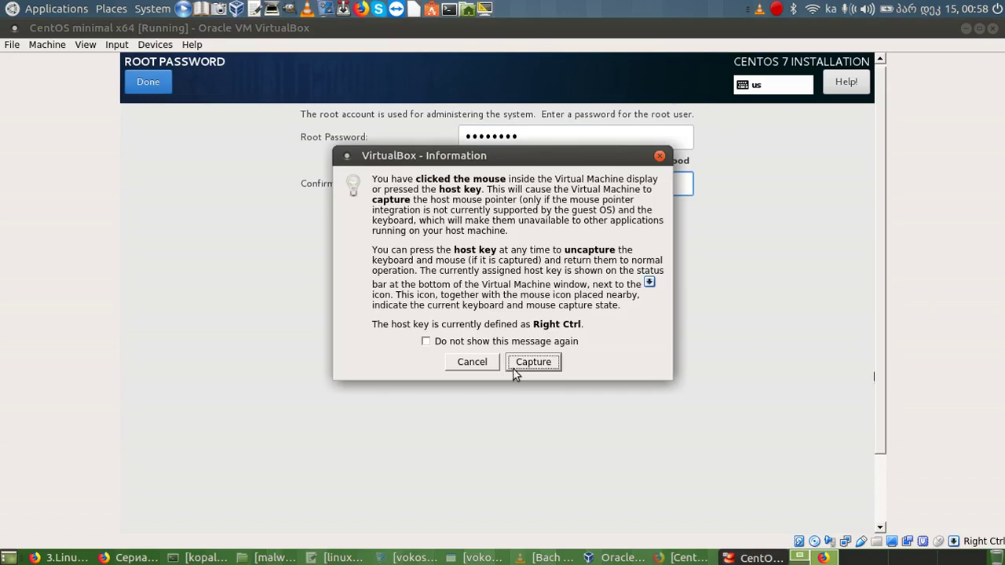
left_click(533, 362)
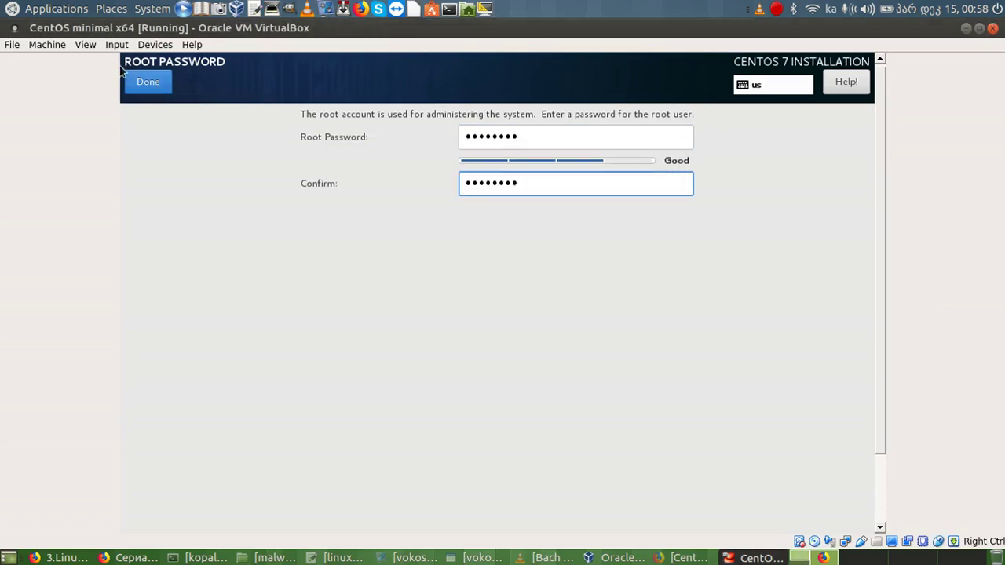
left_click(138, 84)
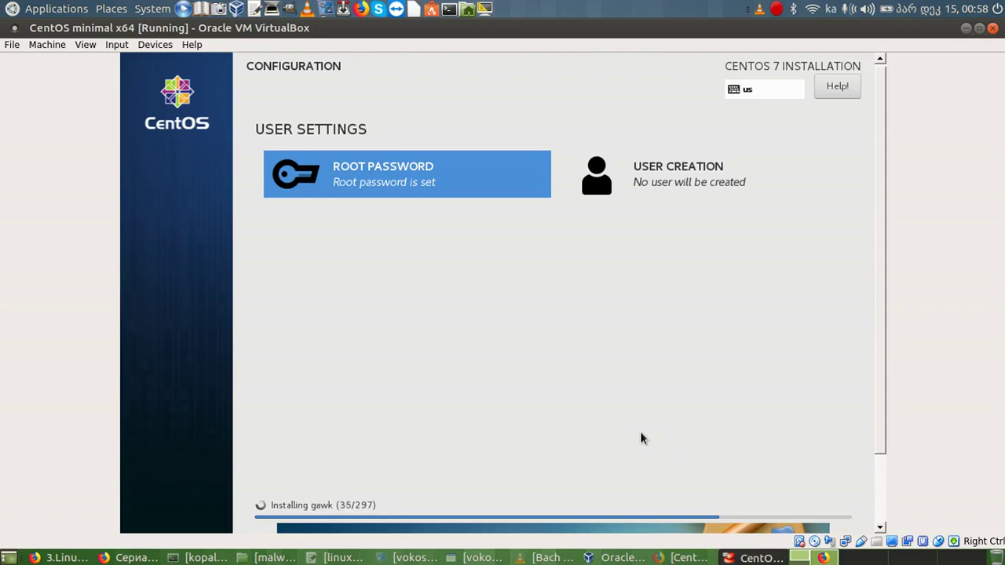
left_click_drag(884, 345, 889, 418)
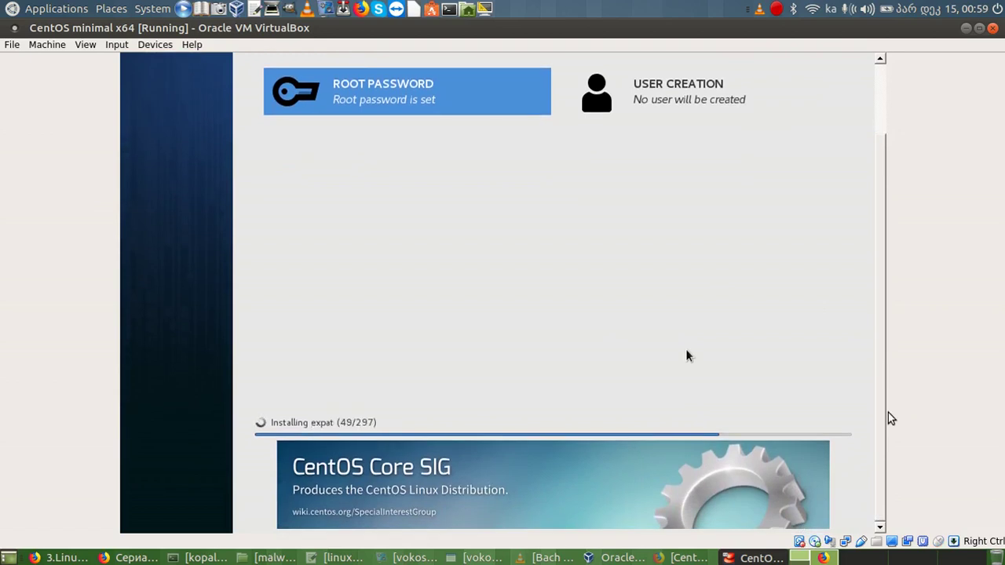